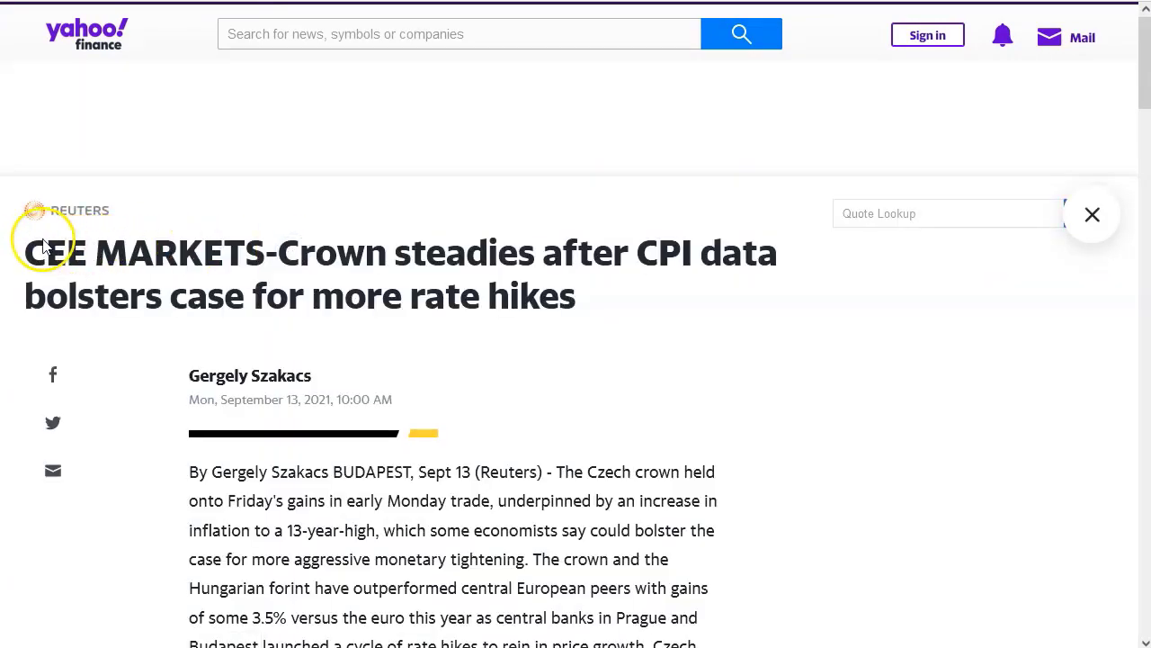
Step: Skim the Yahoo Finance article about the Czech crown and rate hikes as a possible text source
scroll(338, 297, "down", 2)
scroll(338, 303, "down", 8)
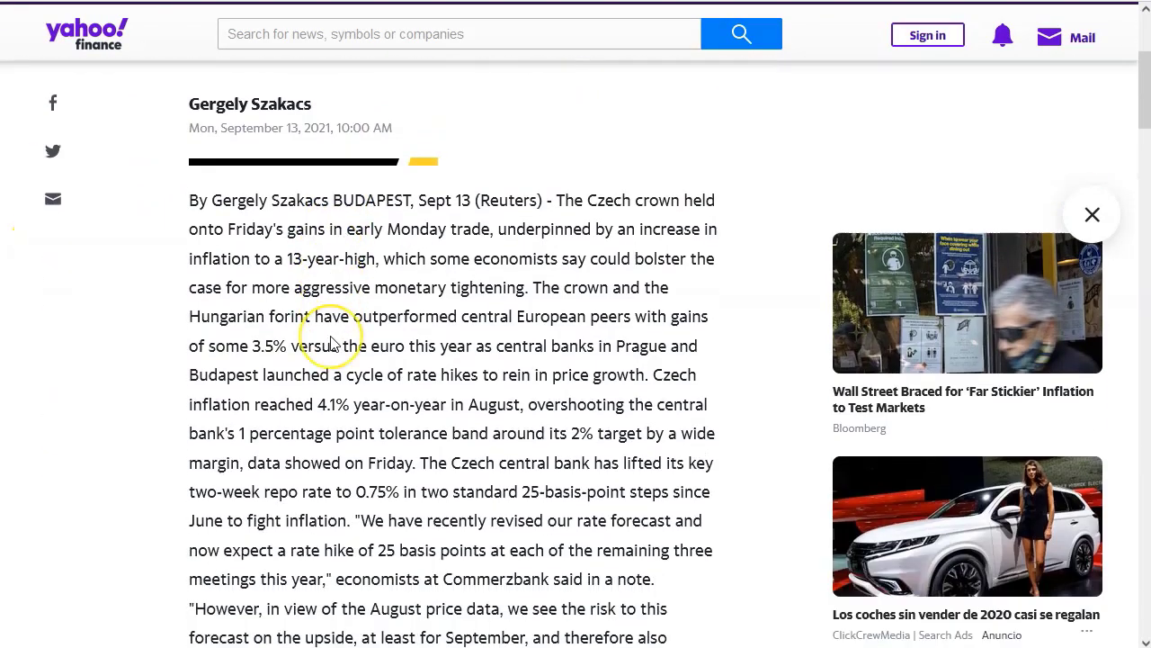
scroll(329, 310, "up", 10)
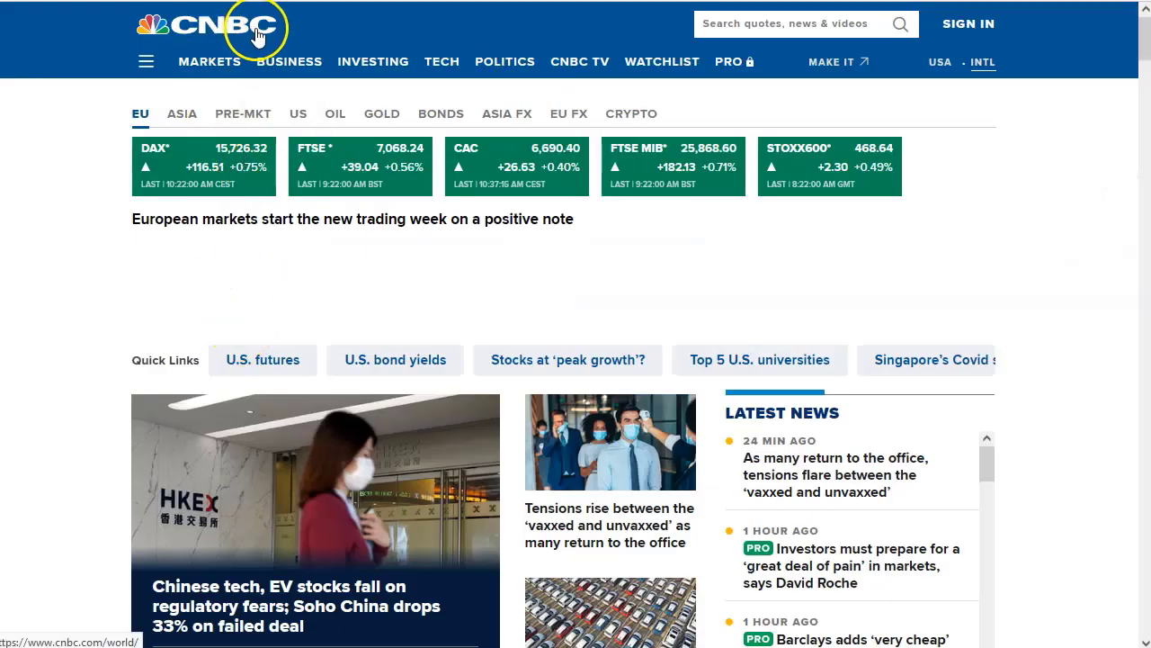
Step: Look over the CNBC home page, open the story on gold prices subdued by a firm dollar, and skim it
mouse_move(205, 63)
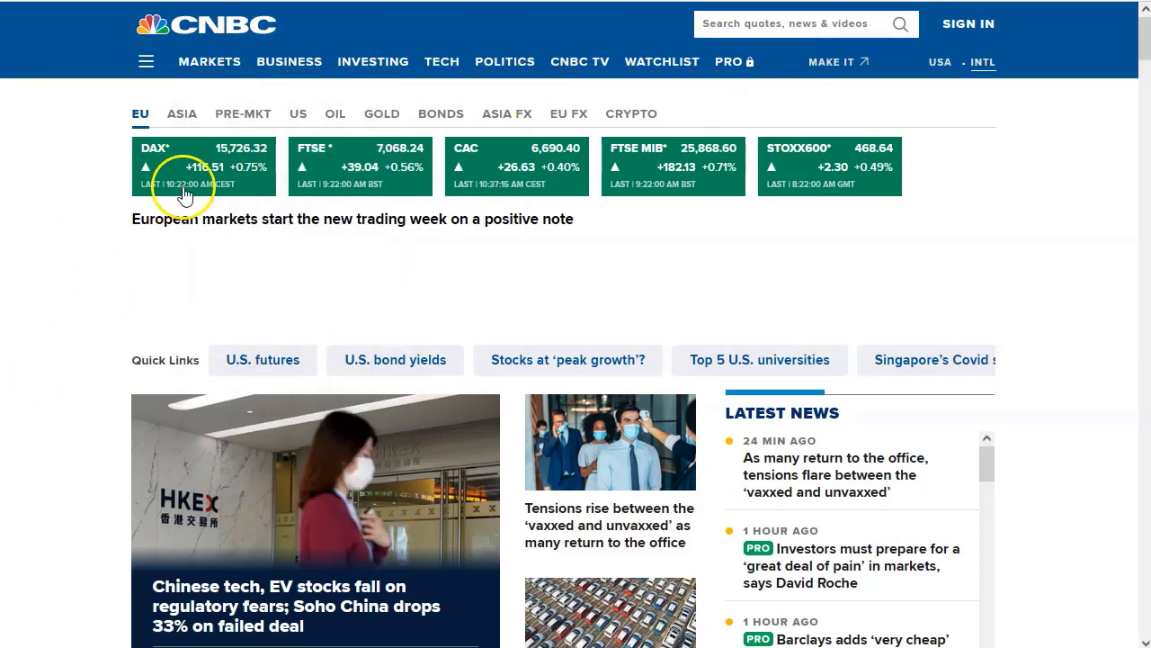
scroll(290, 249, "down", 5)
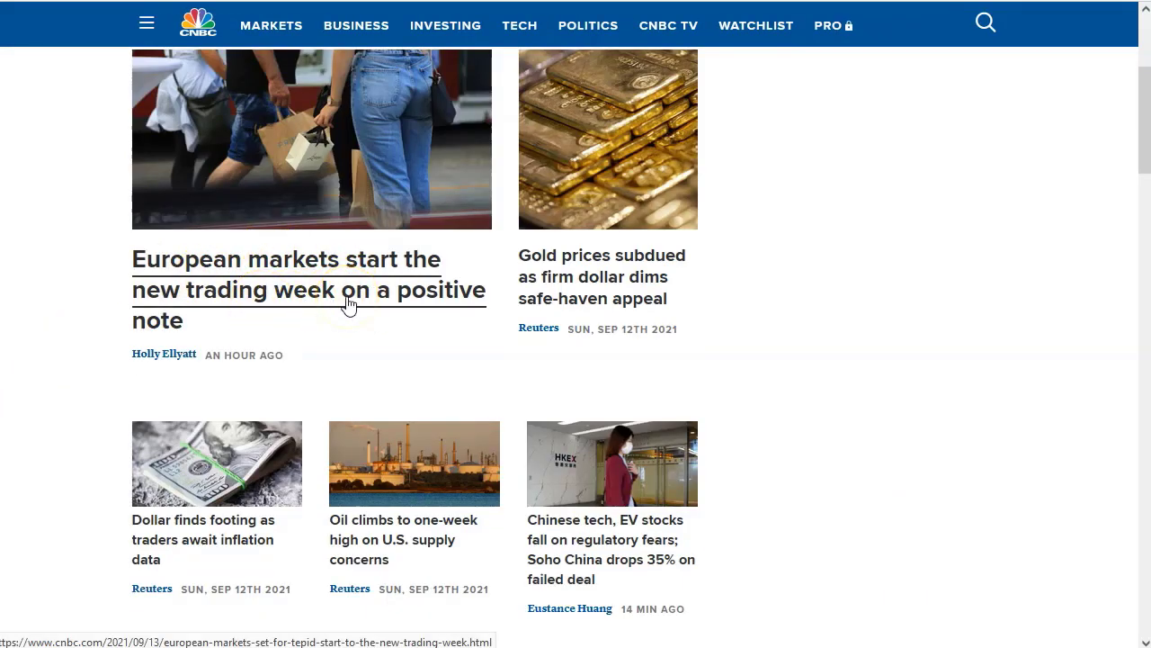
left_click(587, 283)
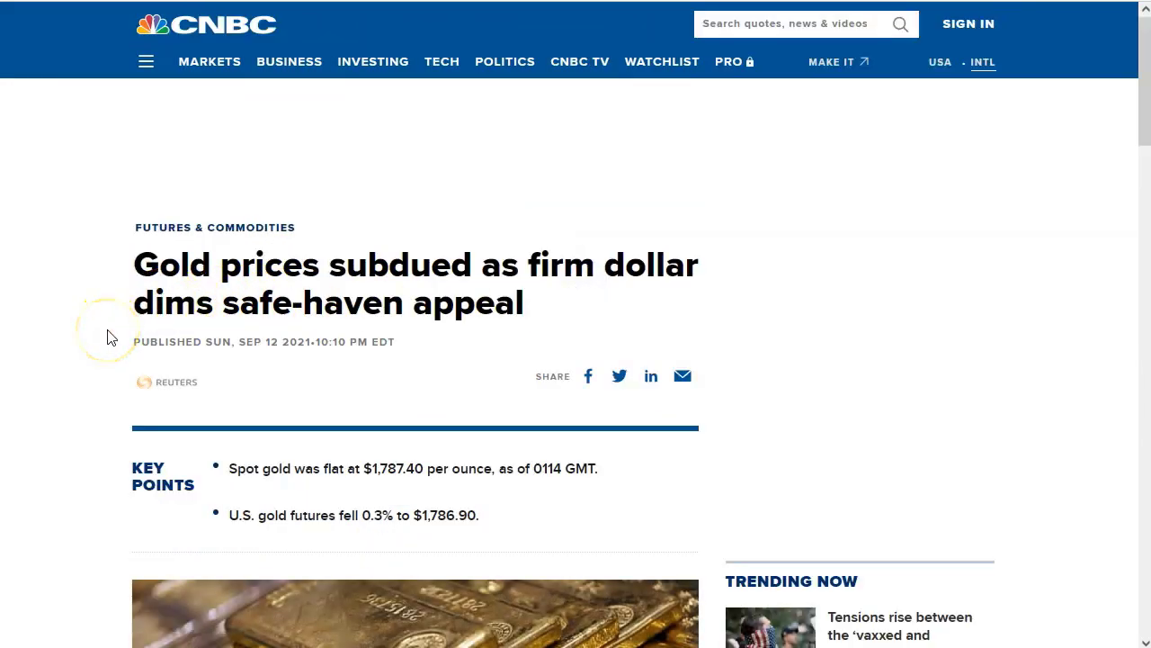
scroll(106, 337, "down", 3)
scroll(106, 337, "down", 5)
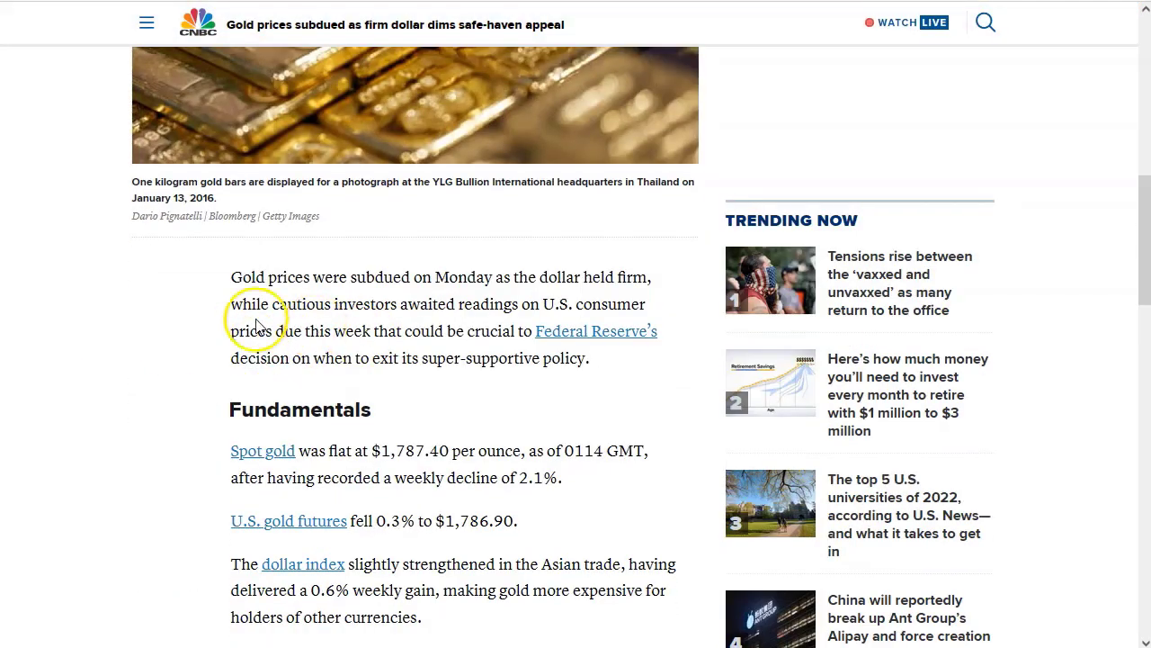
scroll(321, 381, "up", 6)
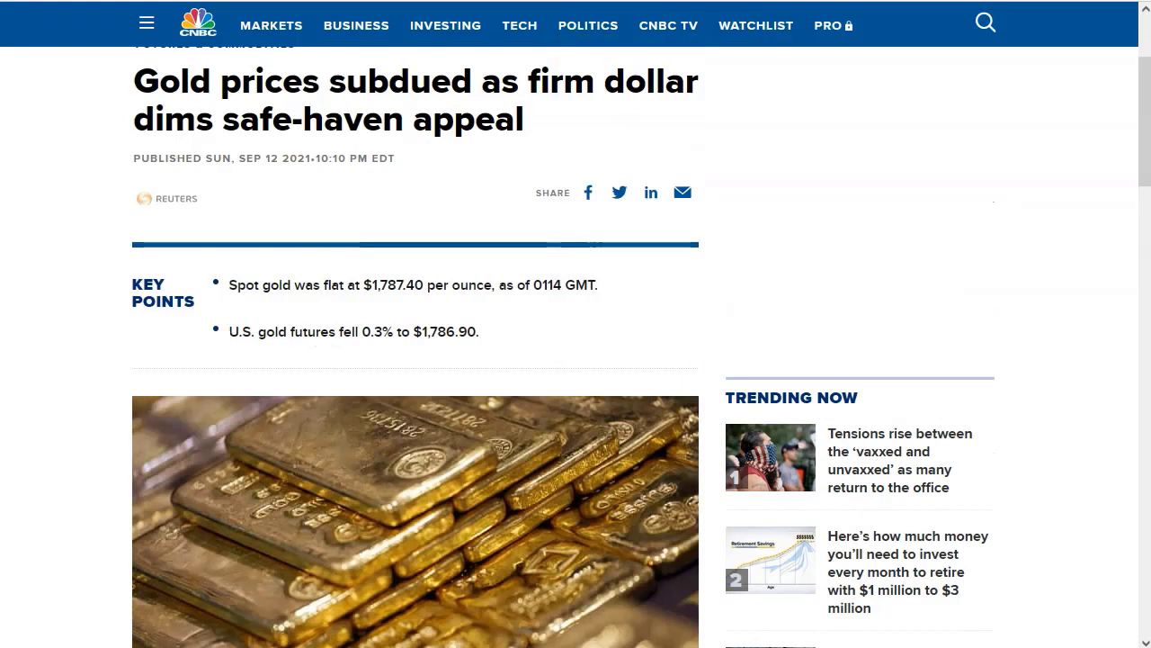
scroll(43, 336, "up", 2)
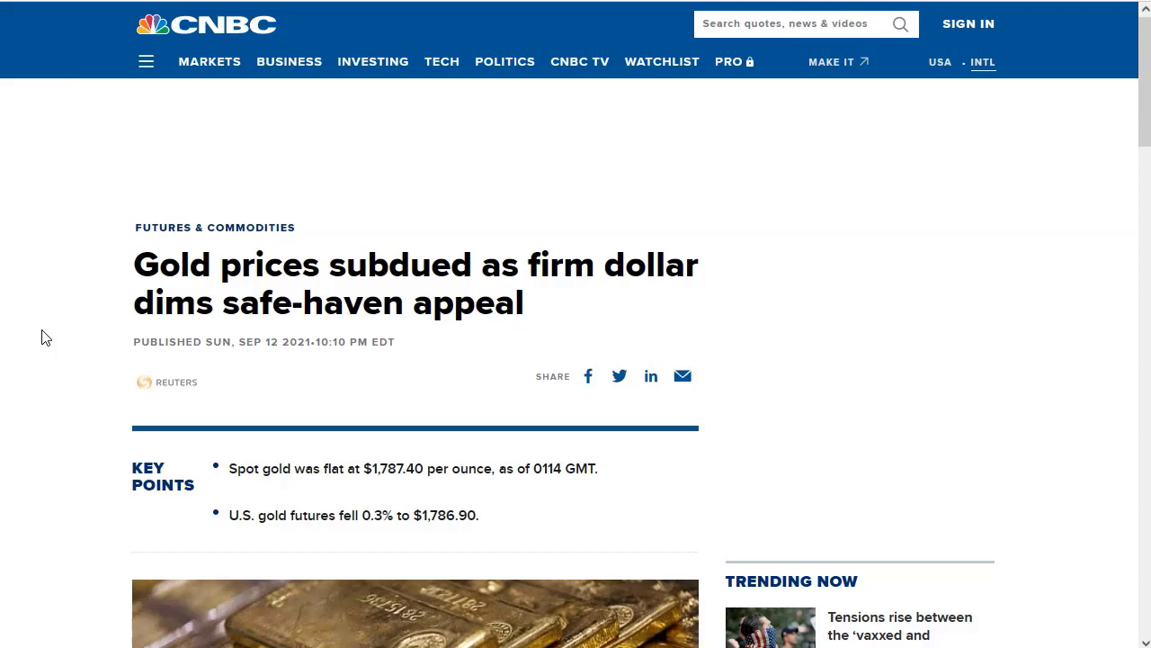
scroll(45, 337, "down", 1)
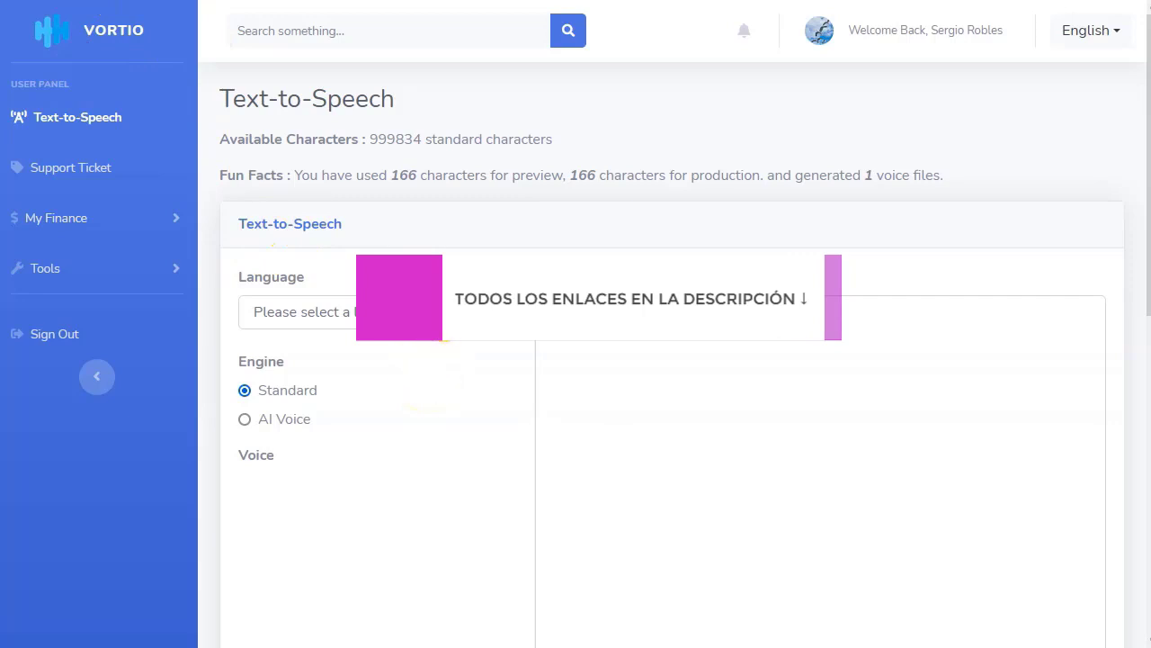
Step: Set the text-to-speech language to English (US)
left_click(297, 312)
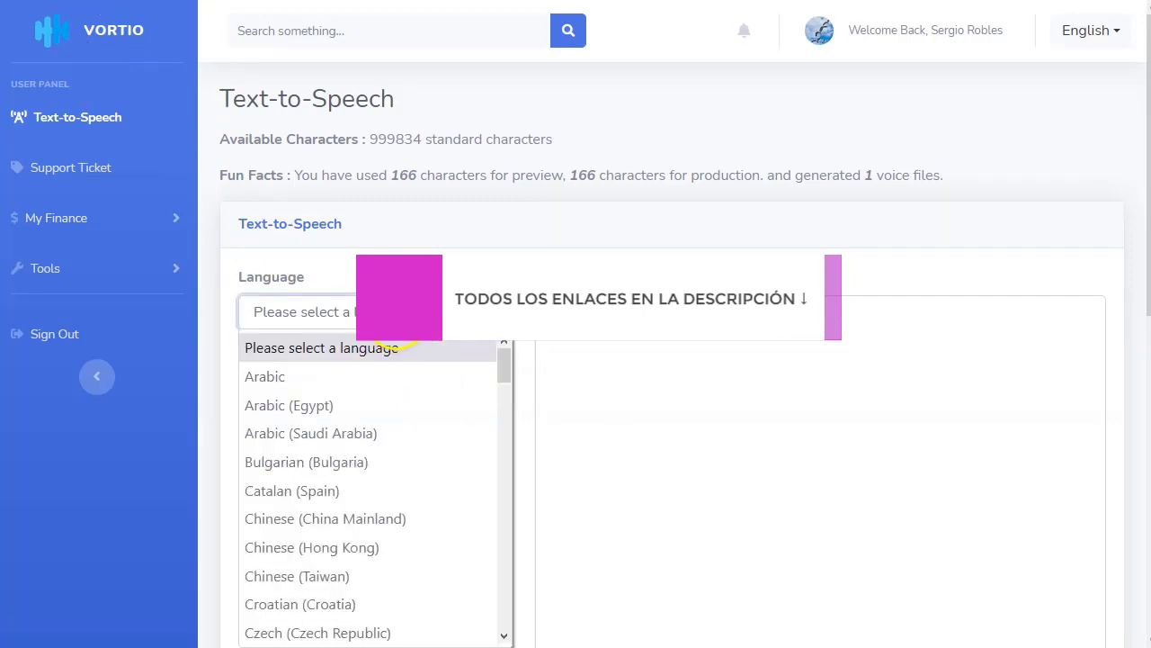
scroll(406, 461, "down", 2)
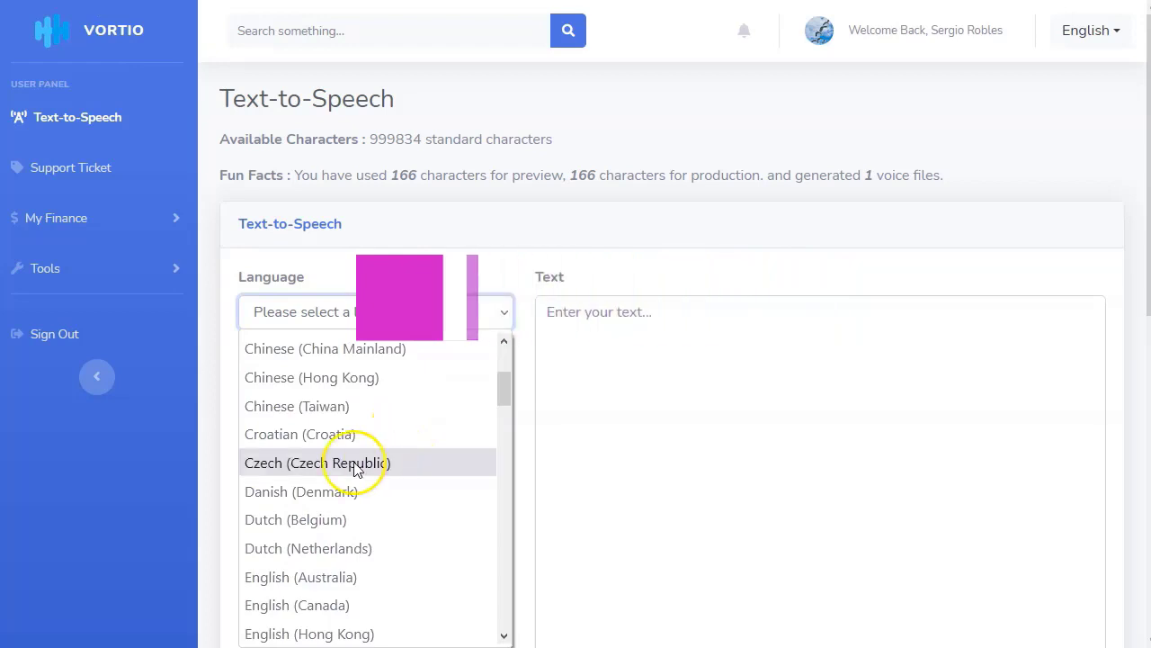
scroll(360, 468, "down", 4)
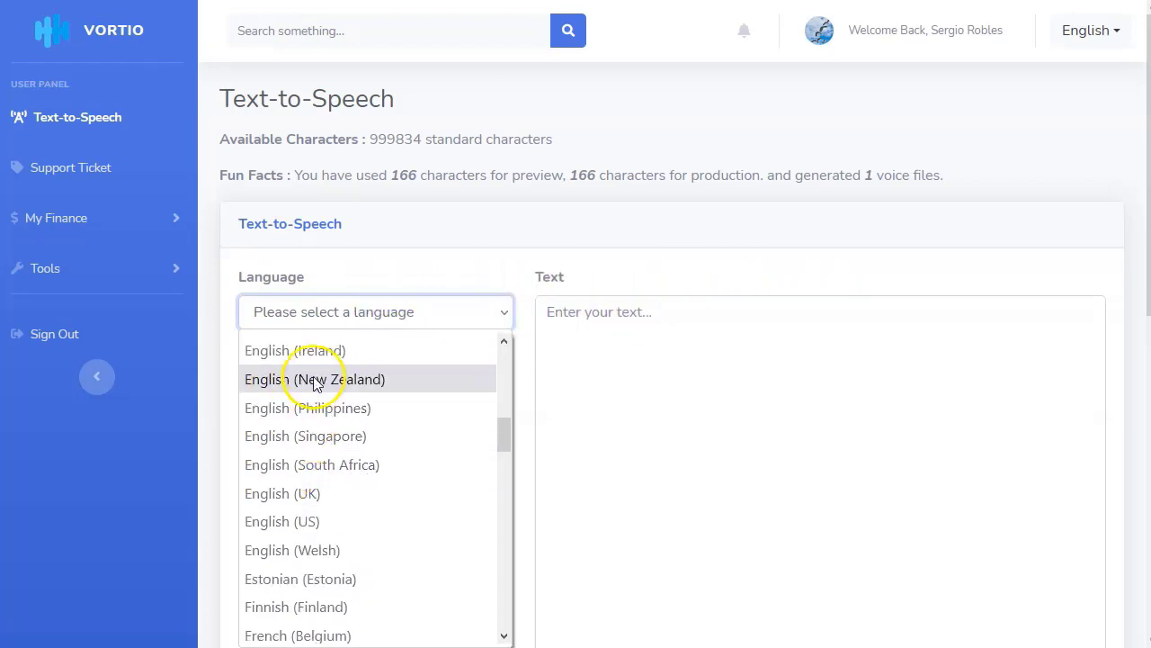
left_click(300, 525)
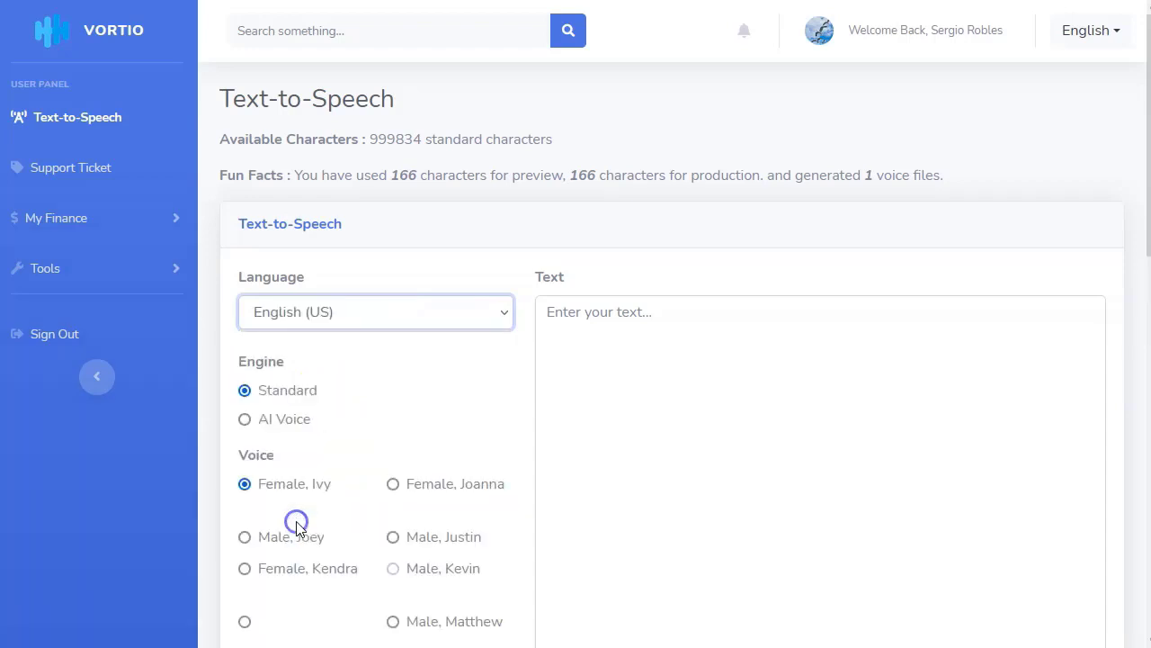
Step: Choose the male voice Justin after looking through the available English (US) voices
scroll(348, 404, "down", 1)
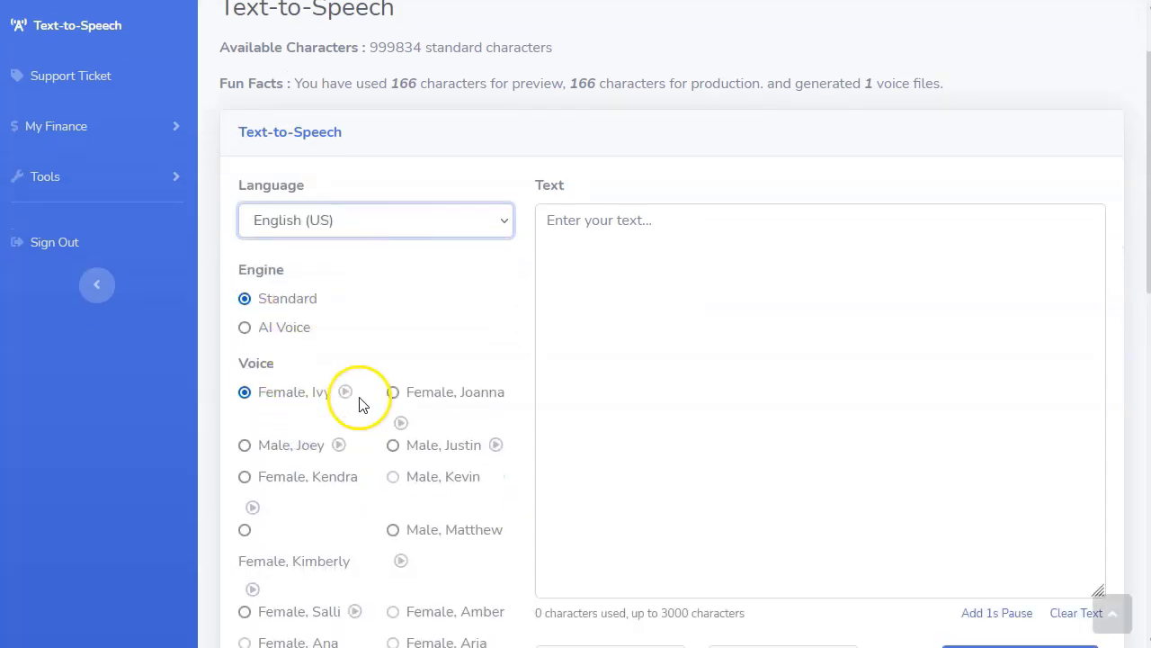
scroll(297, 402, "down", 1)
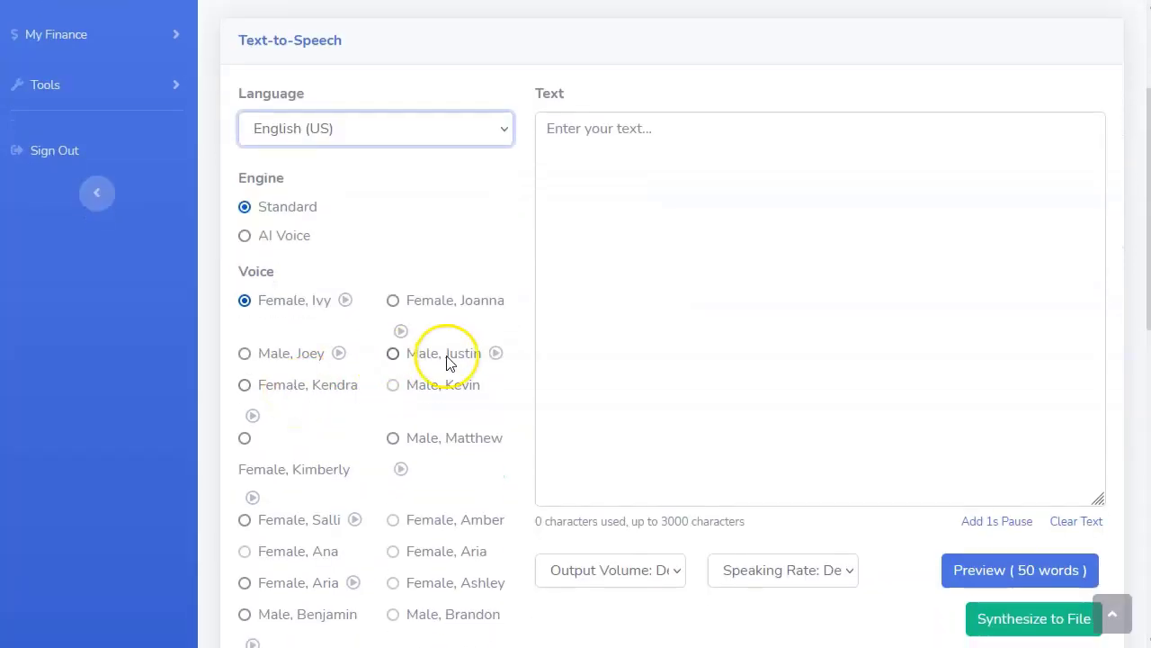
left_click(394, 355)
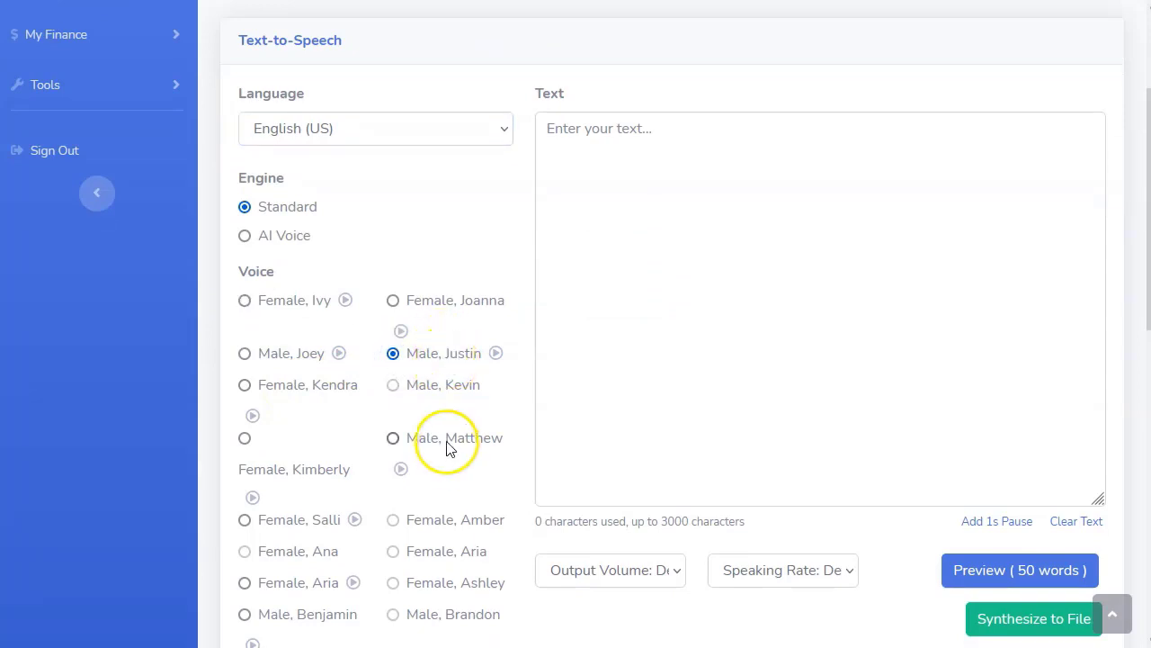
scroll(411, 455, "down", 5)
scroll(411, 429, "up", 6)
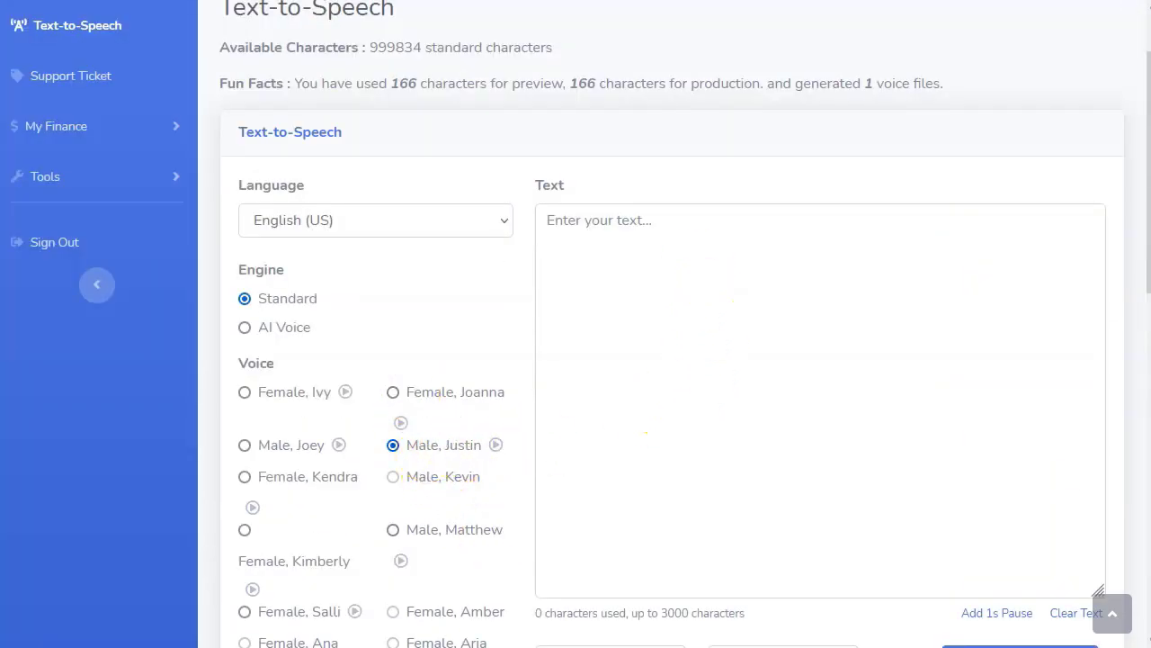
Step: Copy the headline and subheading of the Moneycontrol article on Ant's Alipay into the text-to-speech text in Vortio
key("ctrl+Tab")
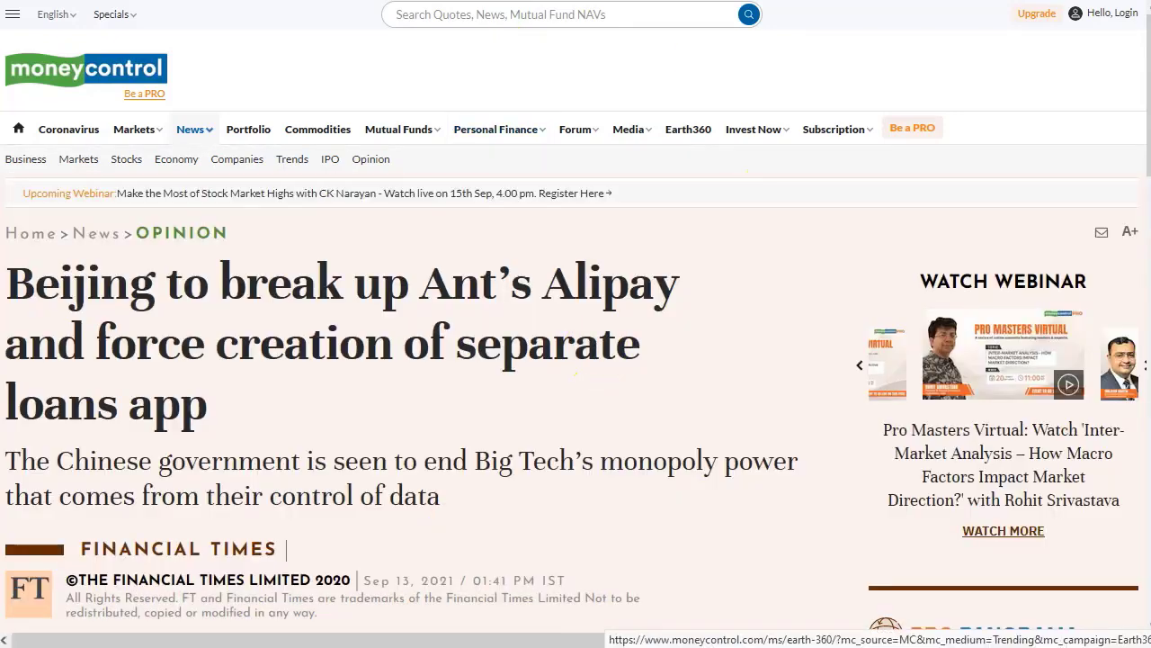
scroll(164, 400, "down", 1)
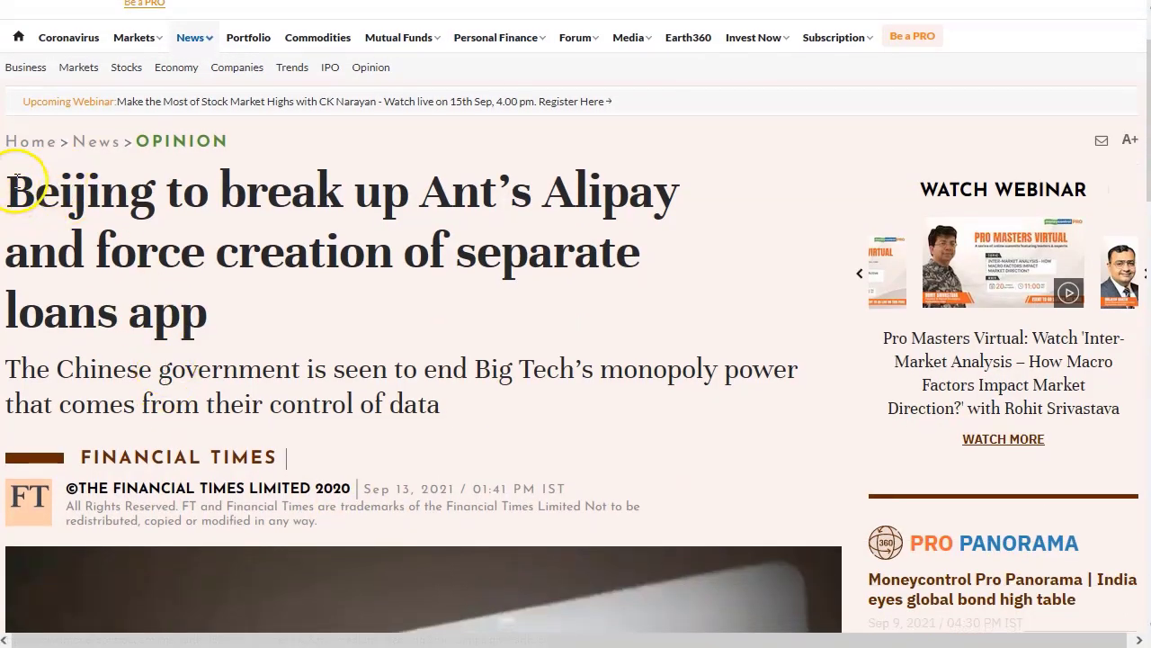
left_click_drag(9, 191, 454, 402)
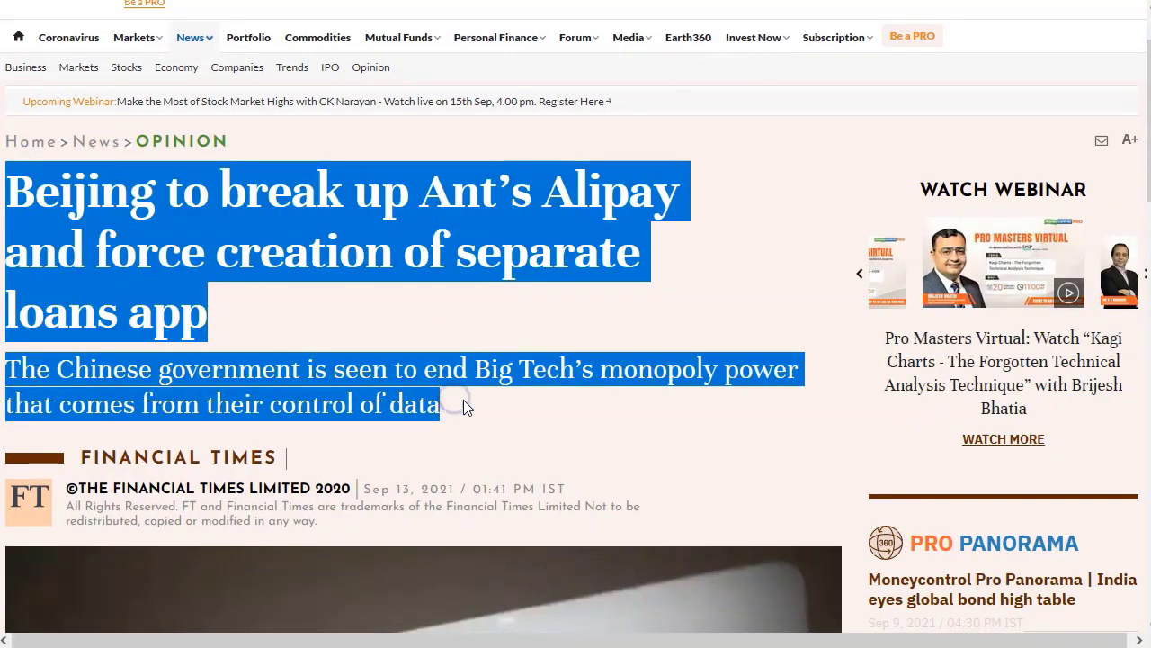
key("ctrl+c")
key("ctrl+Tab")
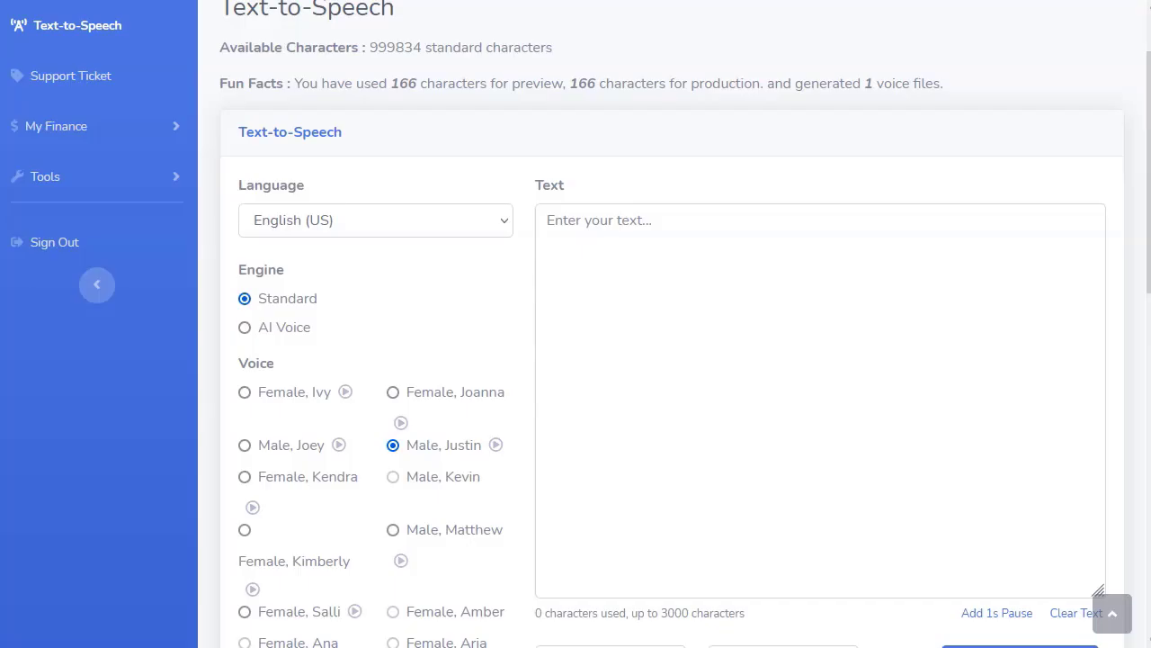
left_click(549, 275)
key("ctrl+v")
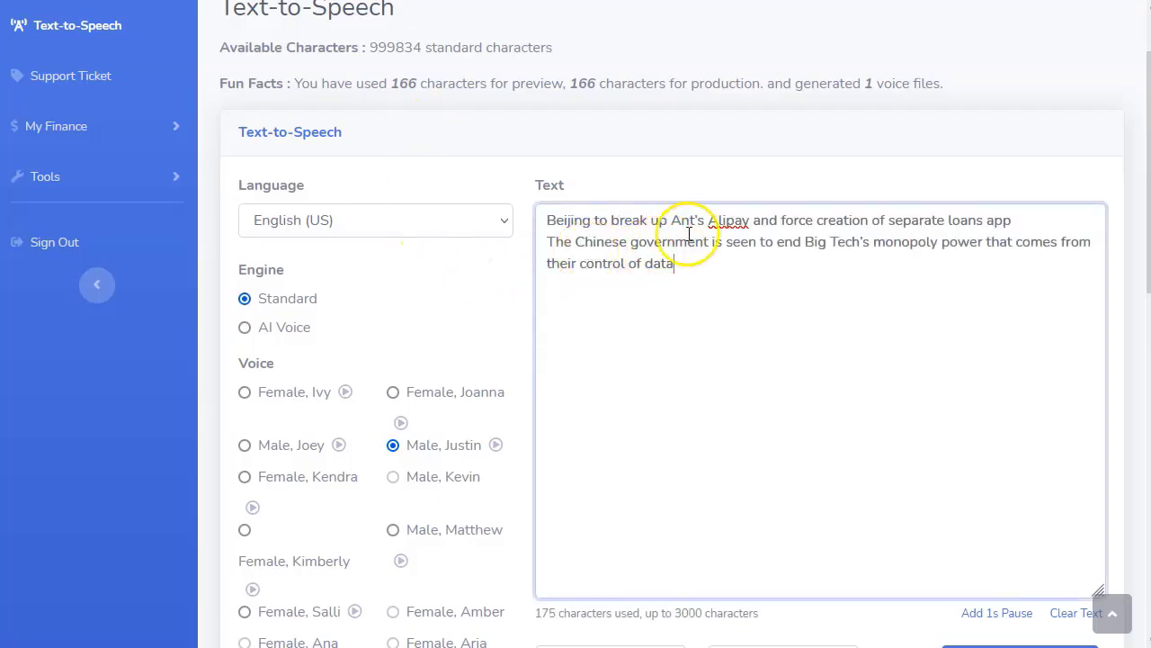
Step: Insert a blank line between the pasted headline and subheading, and start a new line after the subheading
left_click(1014, 222)
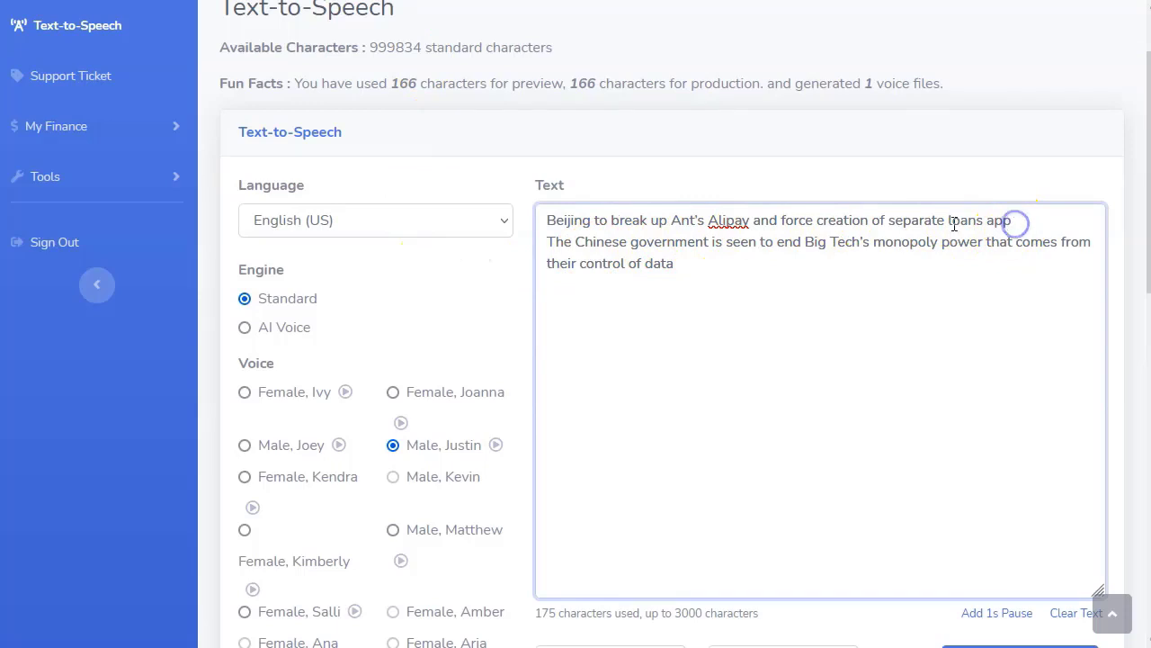
key("Return")
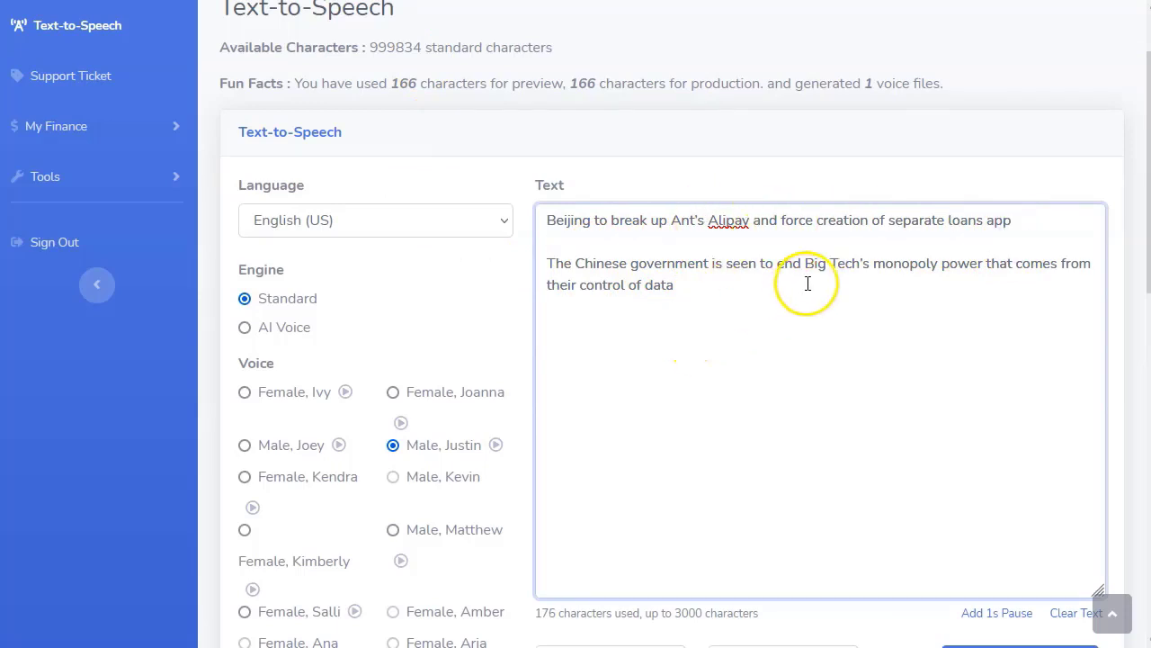
left_click(716, 289)
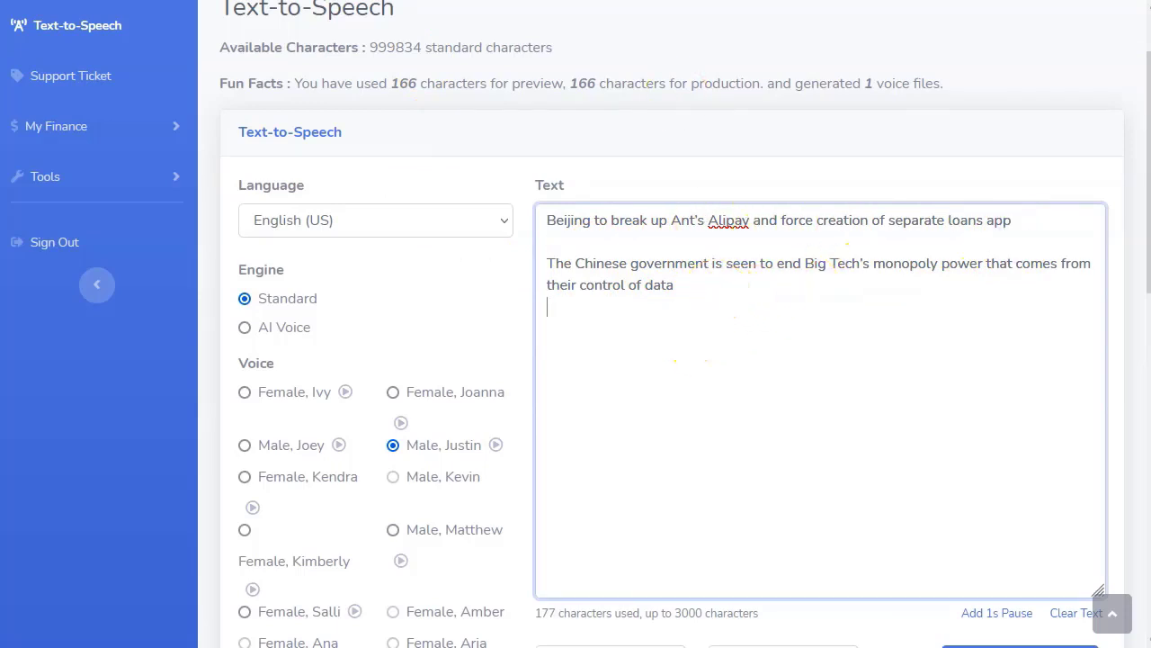
Step: Copy the article's photo caption from "Ma morphed Alibaba" to its end and paste it below the subheading in Vortio
key("alt+Tab")
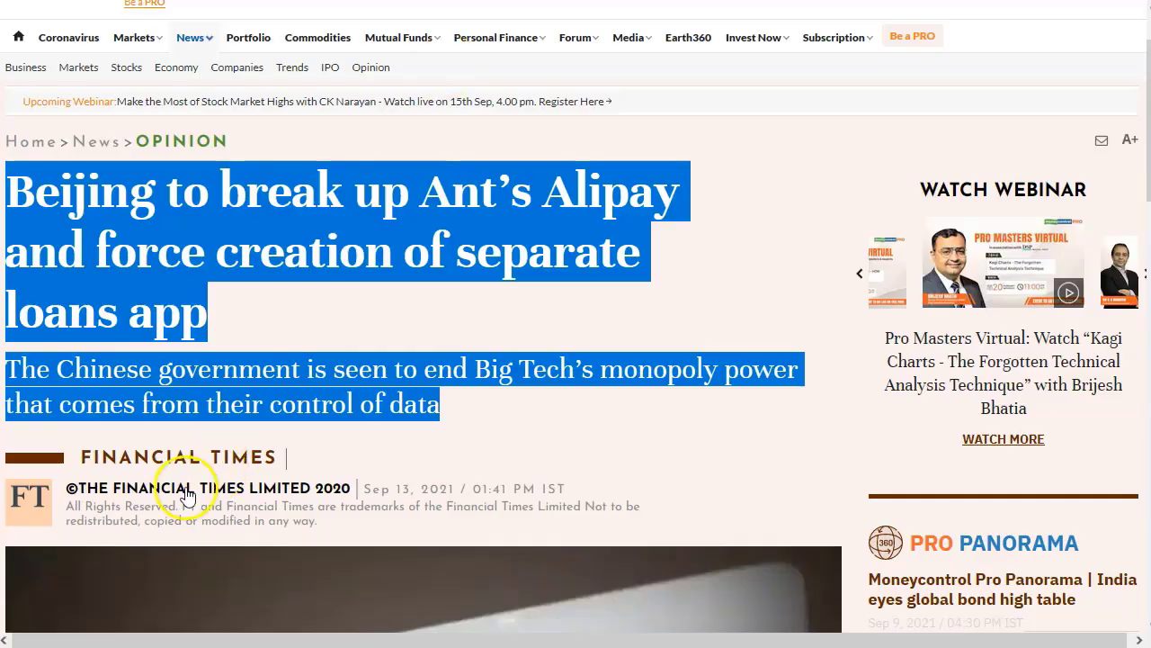
scroll(265, 252, "down", 3)
scroll(265, 254, "down", 5)
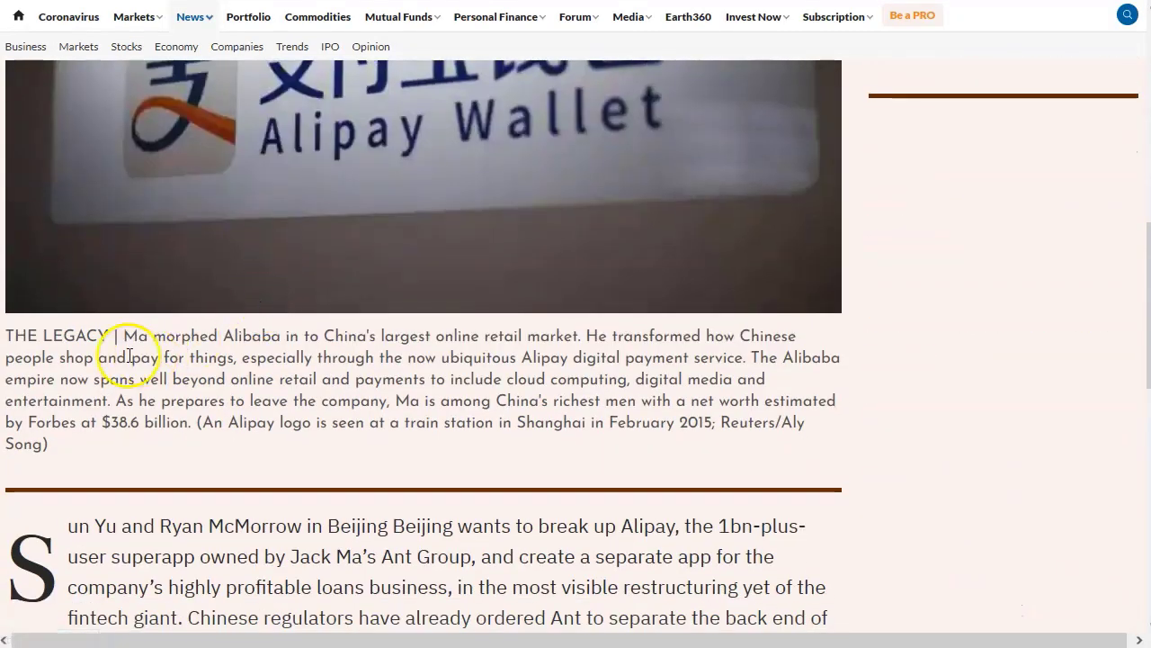
left_click_drag(124, 336, 52, 445)
scroll(275, 226, "down", 2)
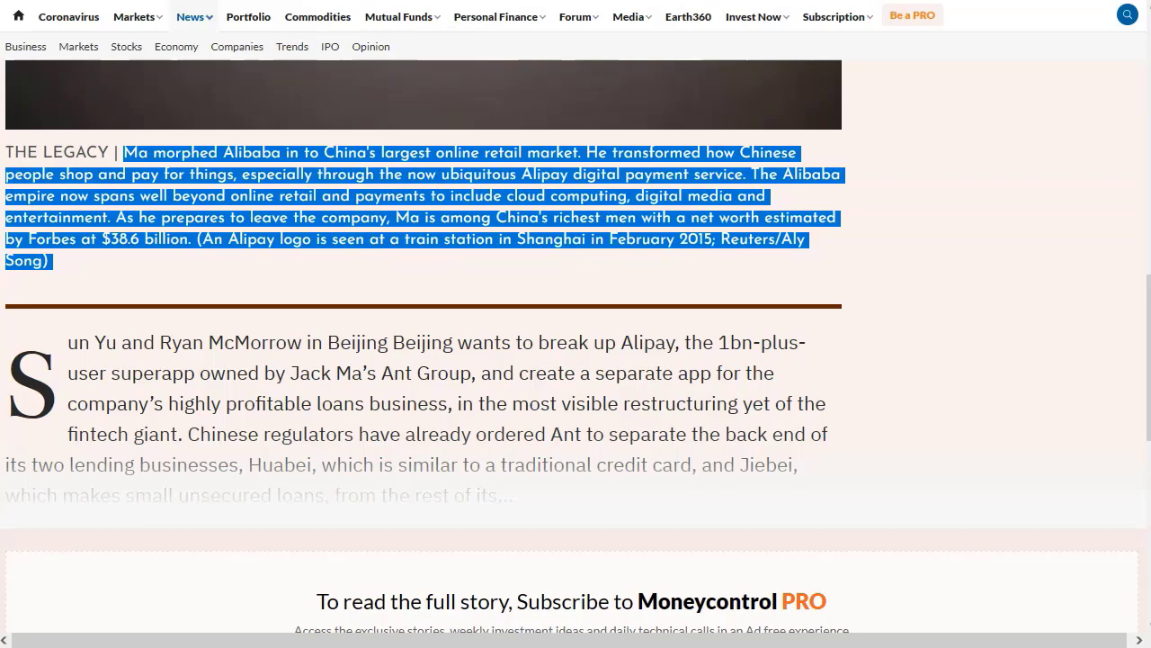
key("alt+Tab")
key("ctrl+v")
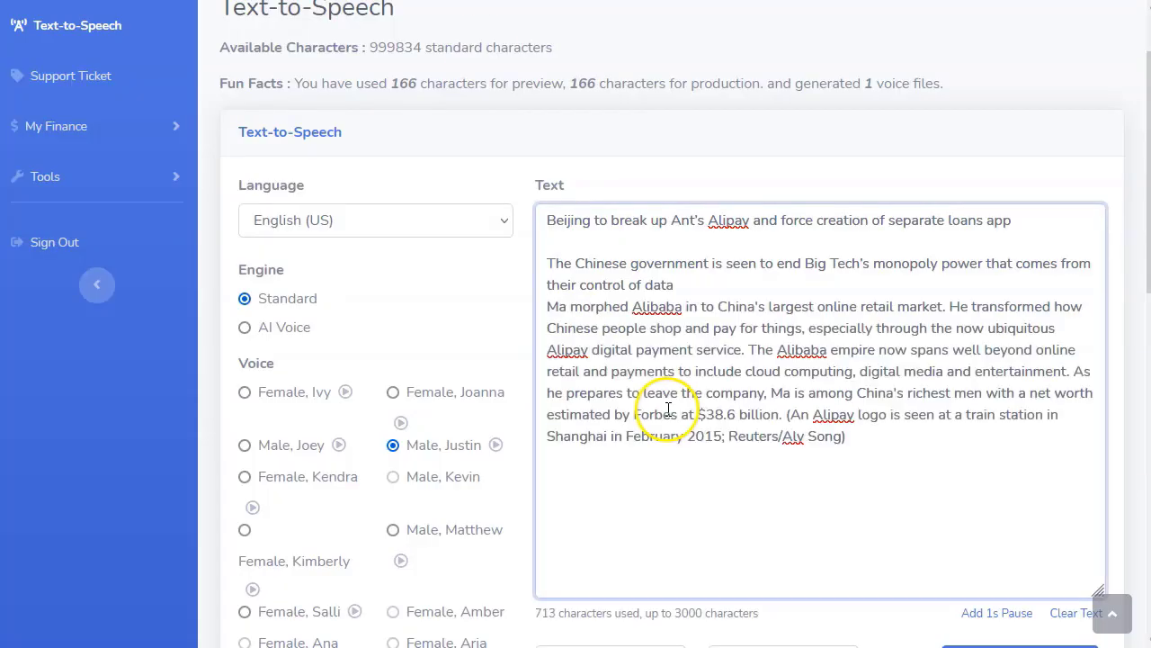
Step: Break the pasted caption so that each sentence and the closing parenthetical note start on their own line
left_click(951, 309)
key("Return")
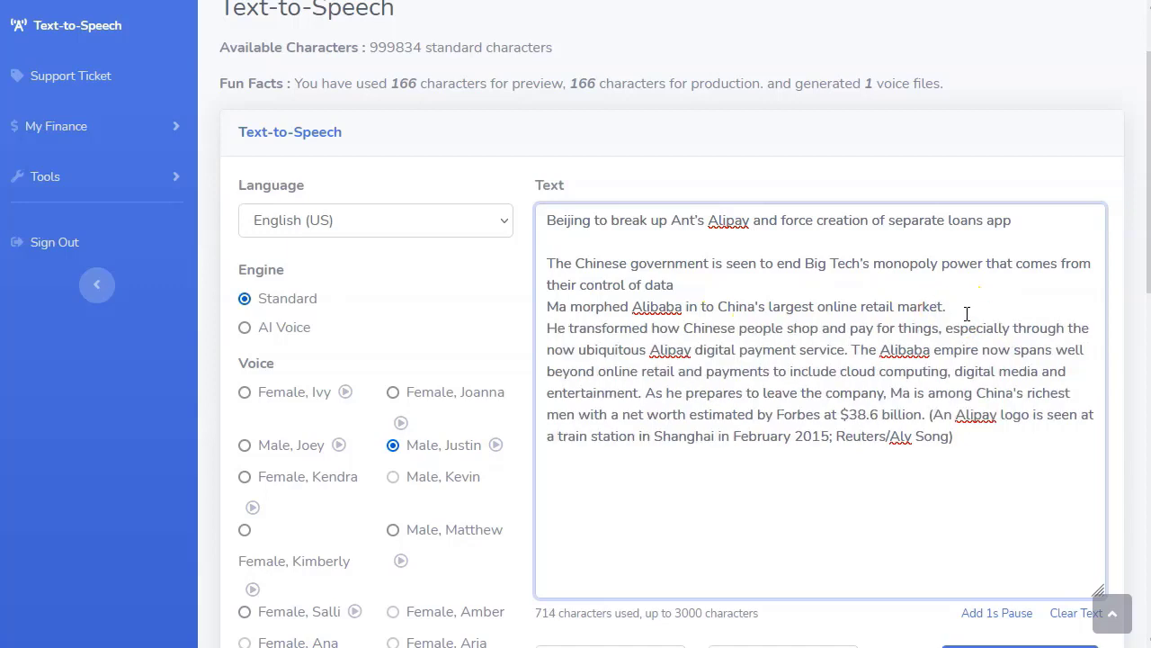
left_click(851, 349)
key("Return")
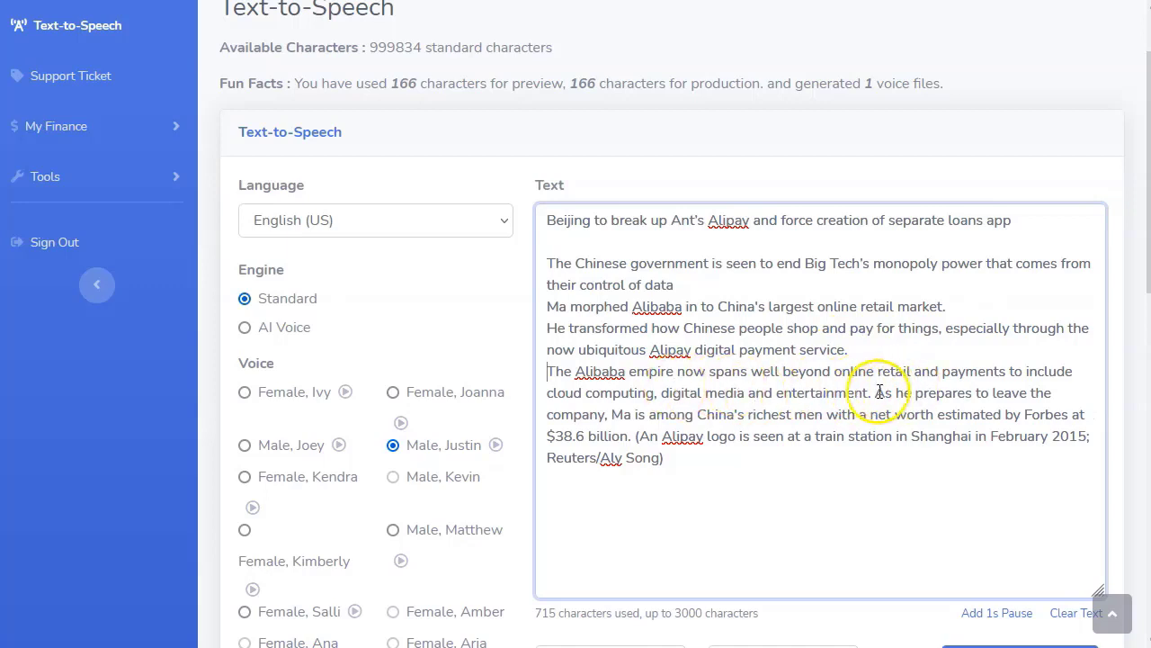
left_click(878, 392)
key("Return")
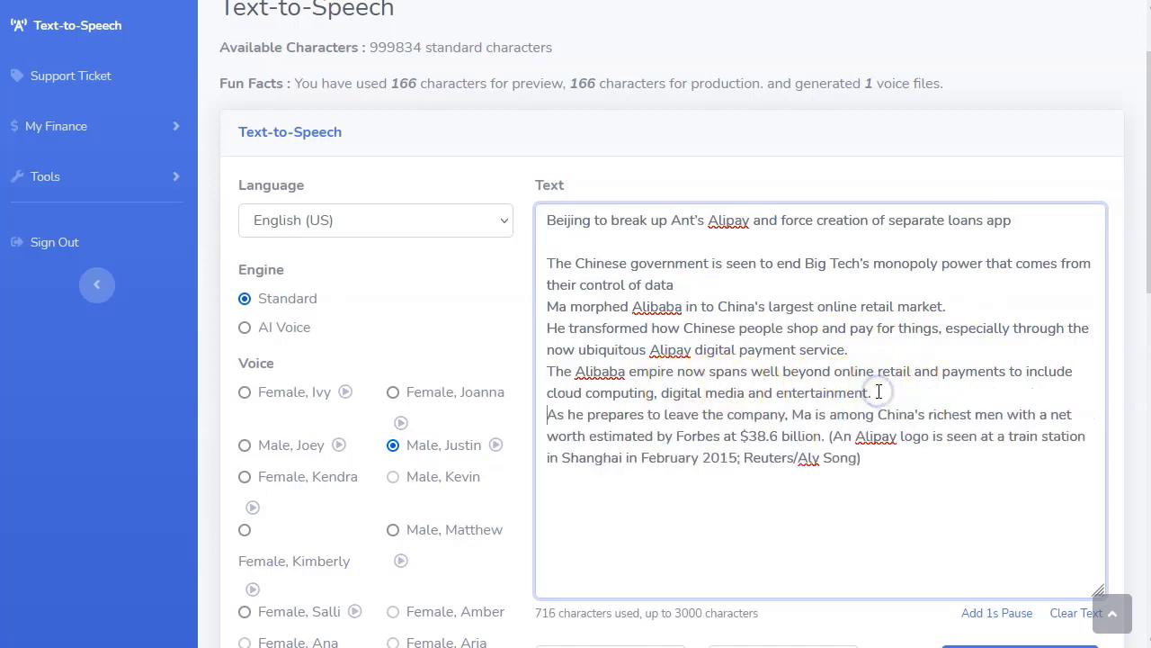
left_click(828, 437)
key("Return")
Step: Add the article body's opening passage, ending with "fintech giant.", on a new line at the end of the text
left_click(608, 496)
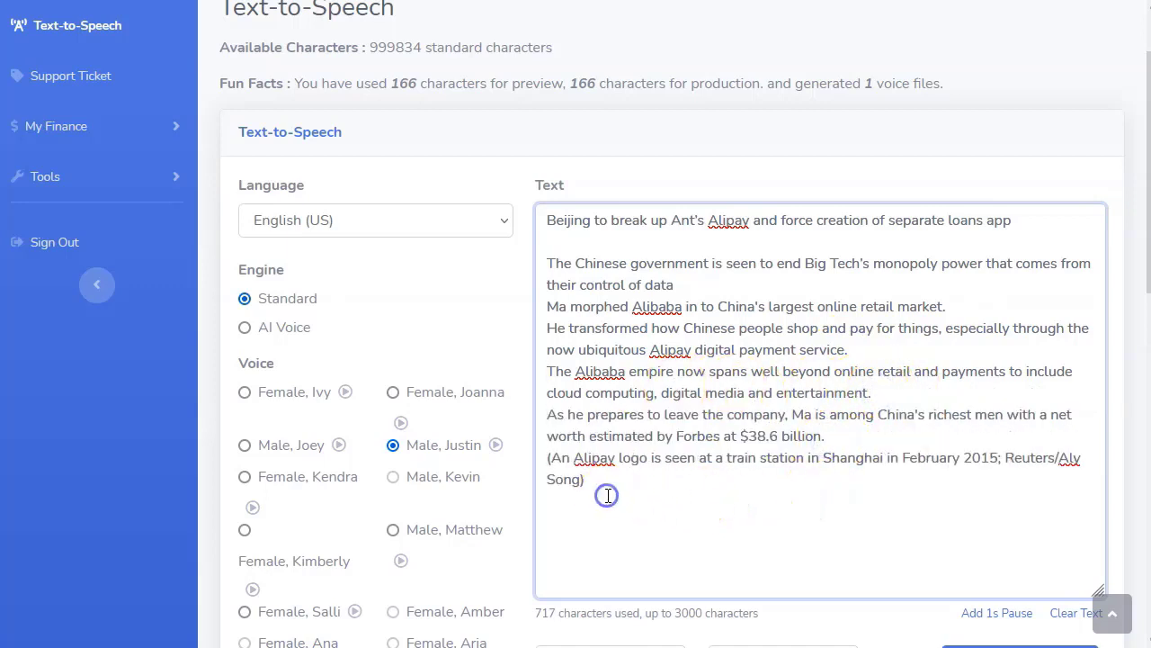
key("Return")
key("ctrl+v")
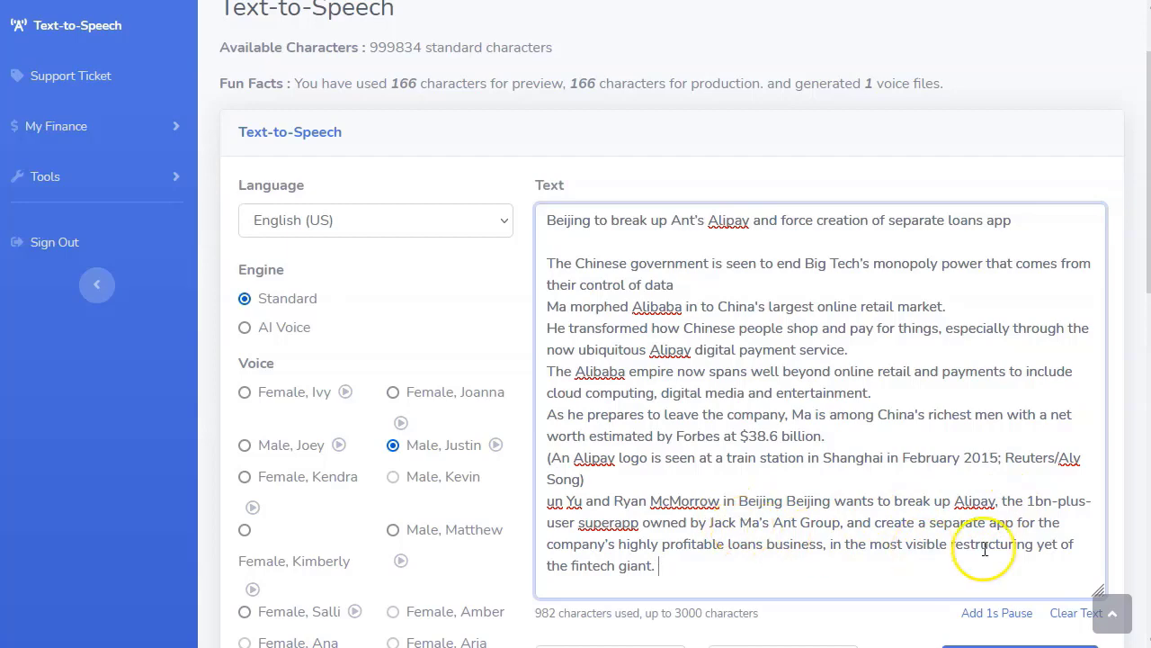
scroll(745, 410, "down", 2)
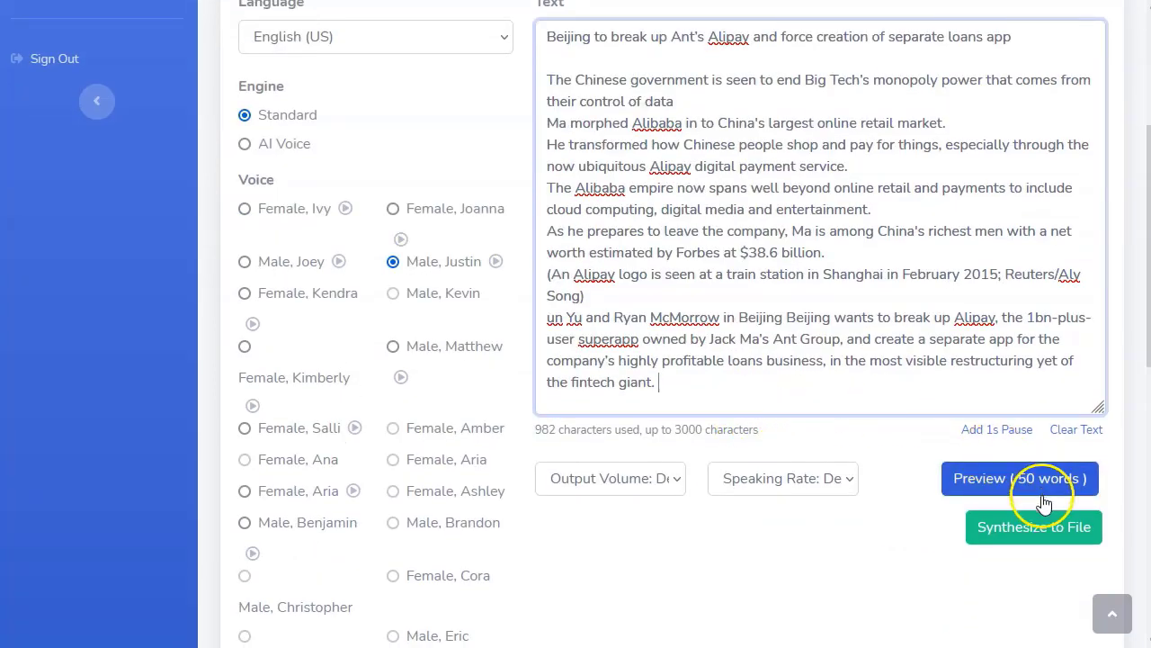
Step: Synthesize the article text to an audio file and save the resulting MP3 to the computer
left_click(1023, 535)
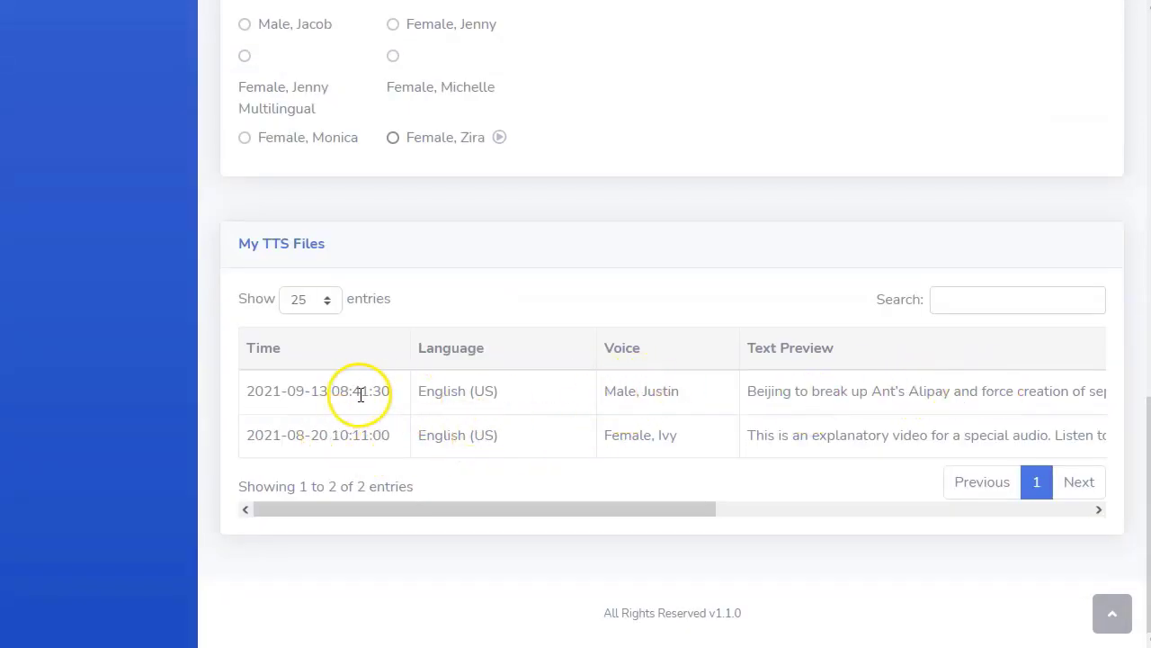
left_click(472, 391)
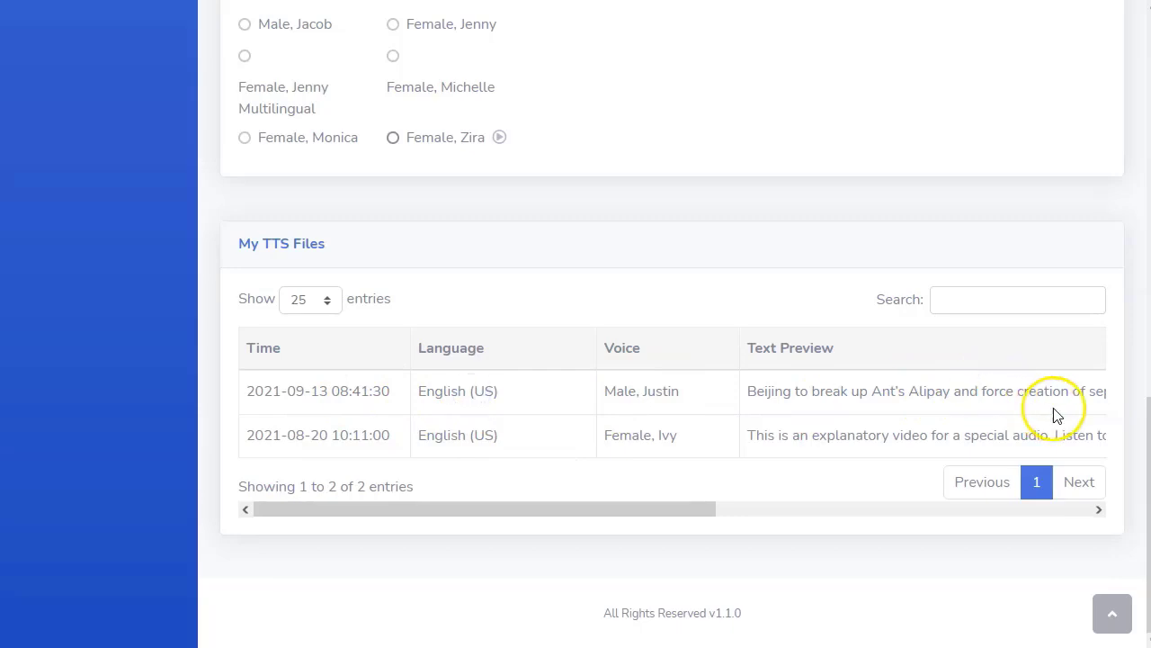
left_click_drag(675, 510, 1080, 509)
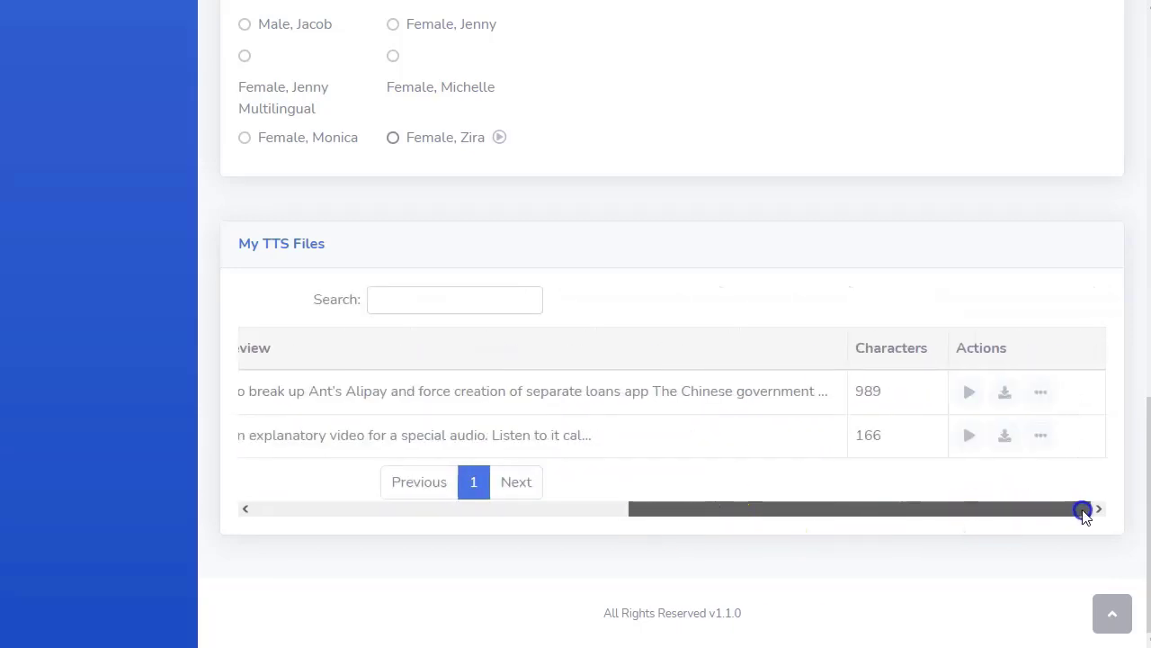
left_click(1005, 395)
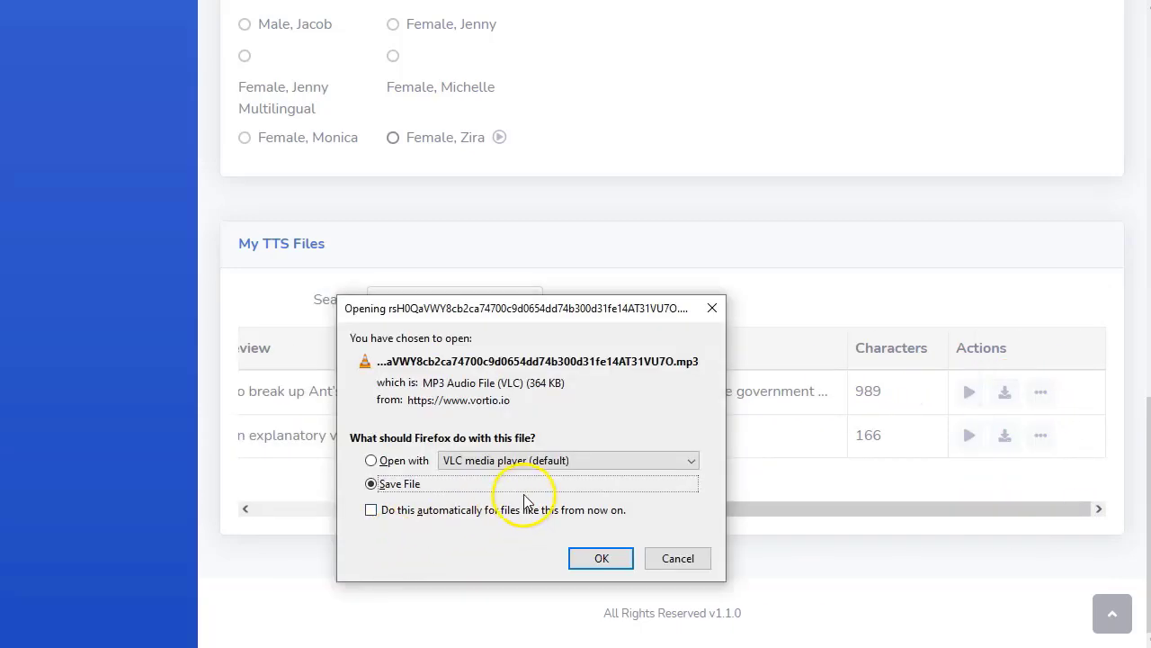
left_click(596, 555)
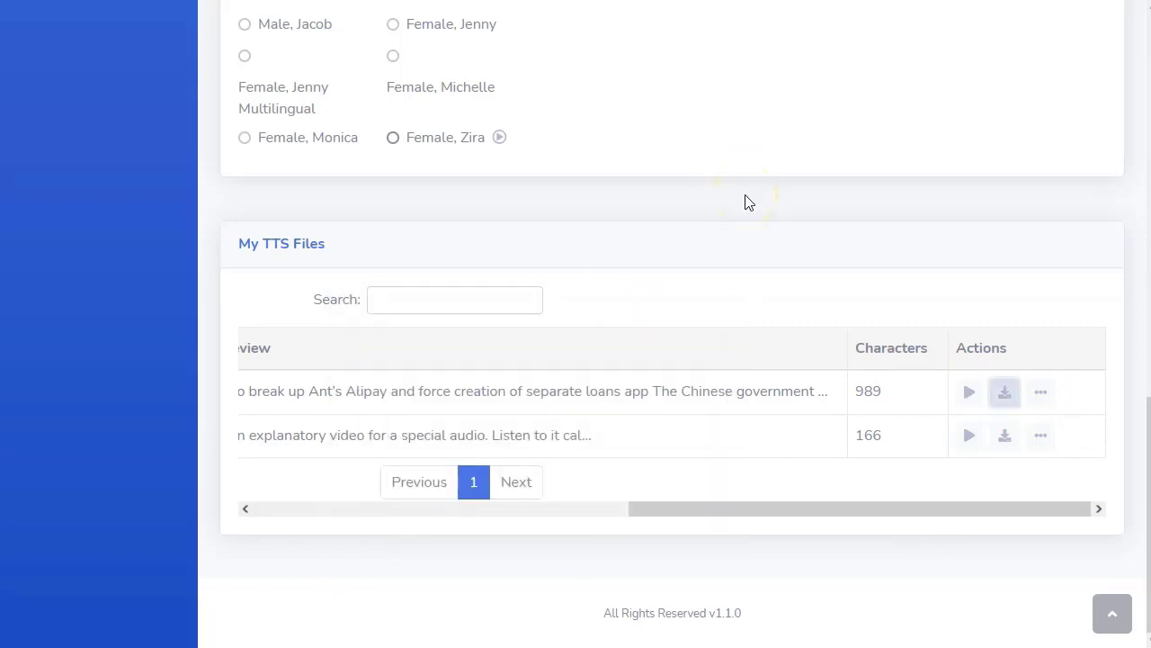
scroll(745, 202, "up", 15)
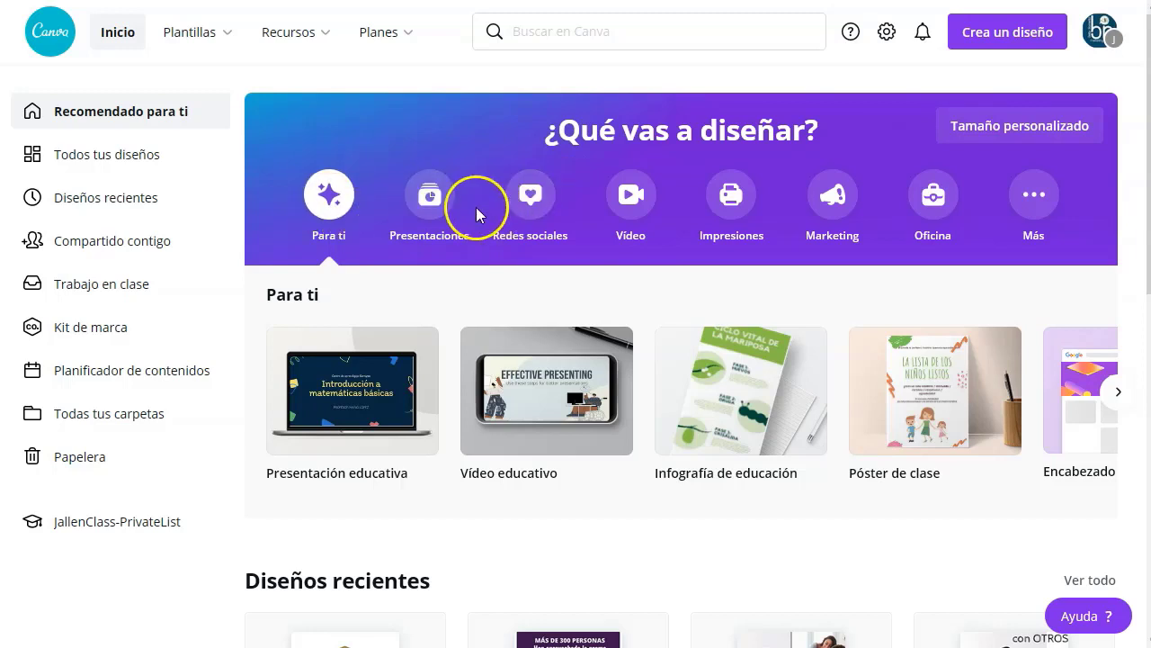
Step: Switch to Canva, search for "tik" and create a blank design of the "Vídeo para TikTok" type
left_click(643, 39)
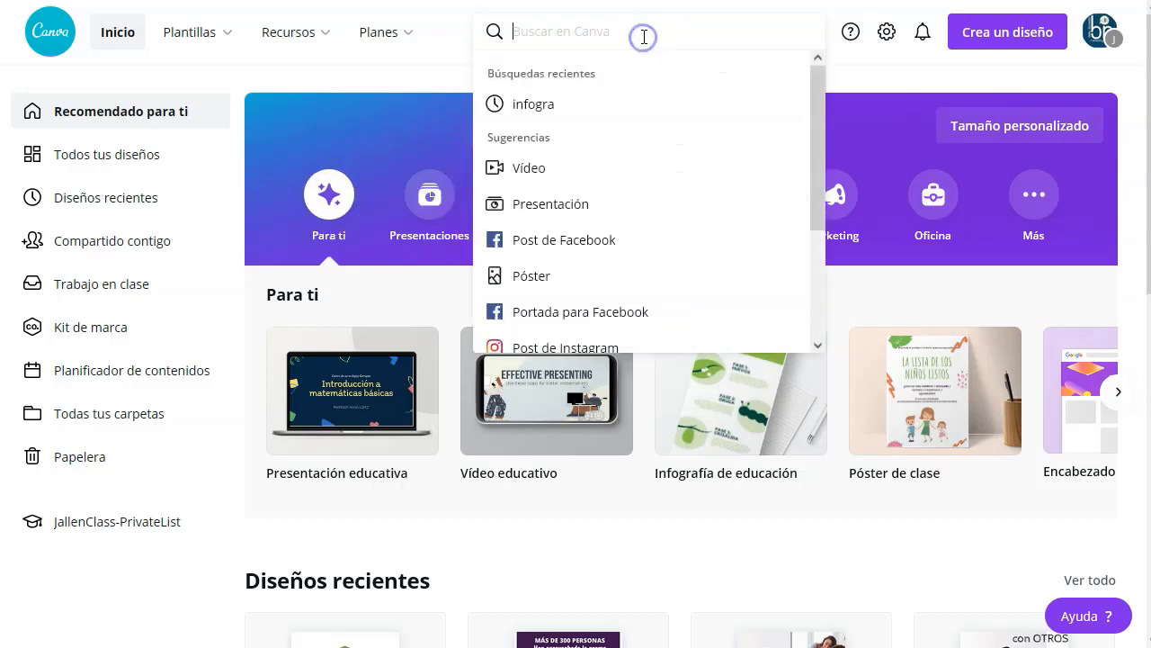
type("tik")
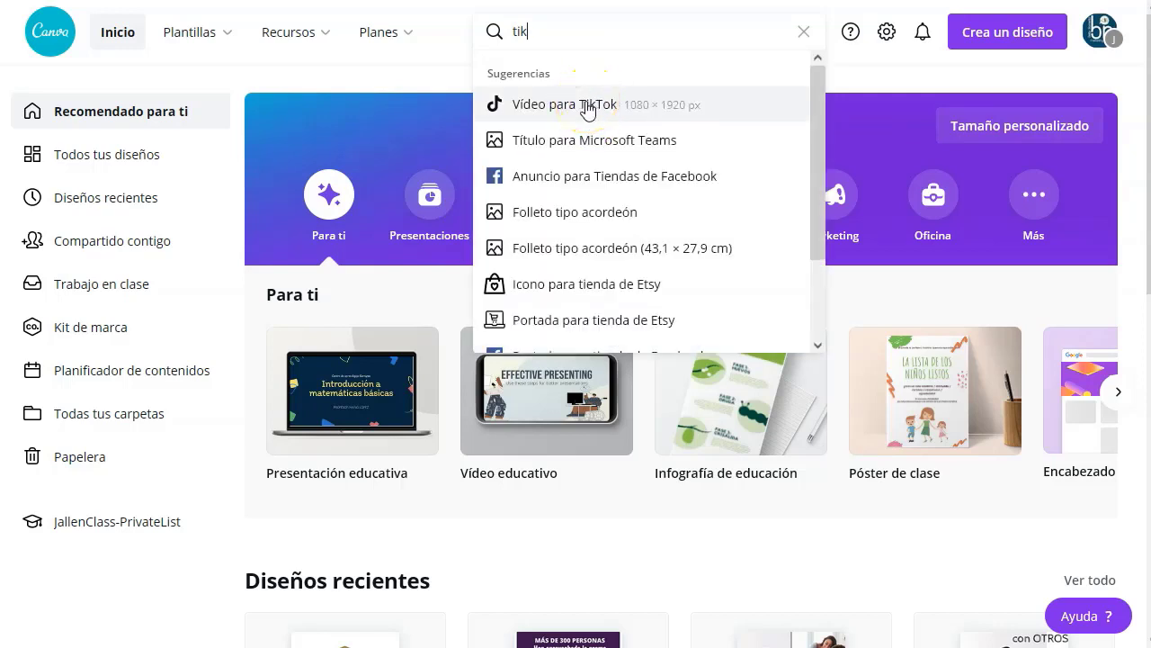
left_click(588, 106)
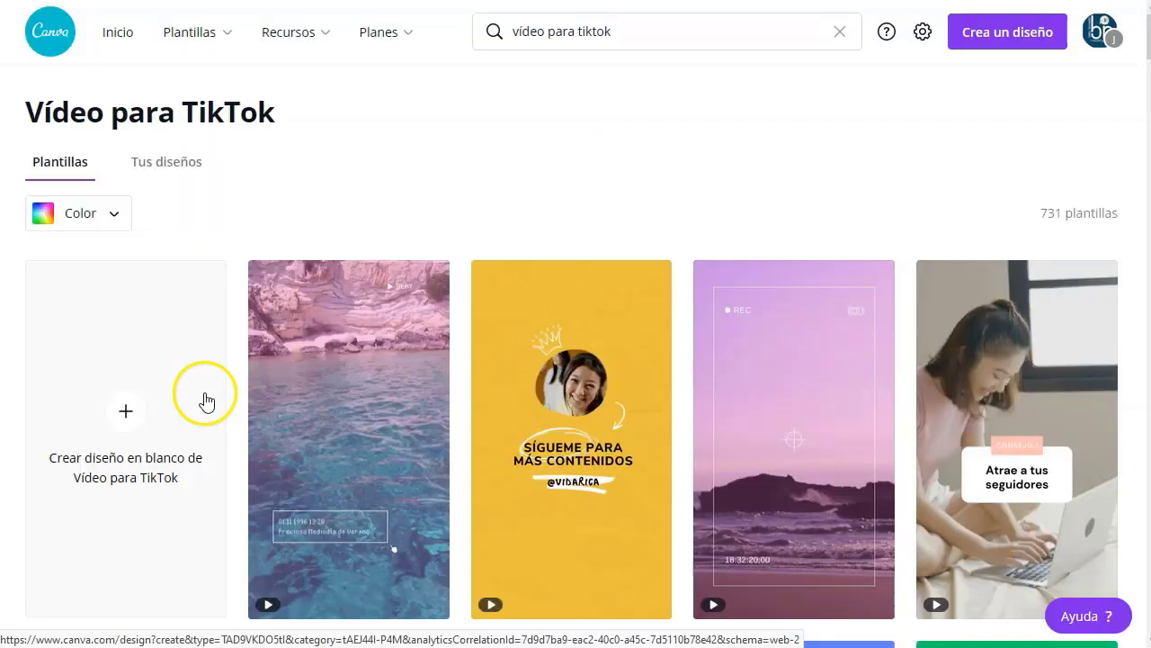
left_click(125, 410)
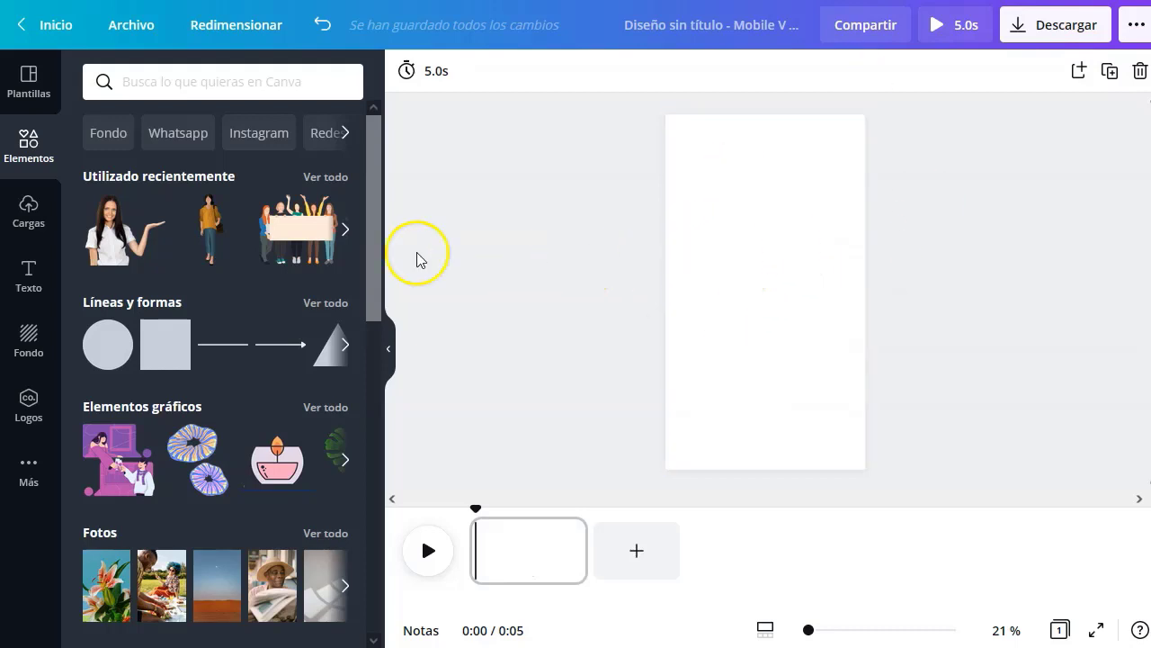
Step: Search Canva's elements for "investment"
left_click(172, 86)
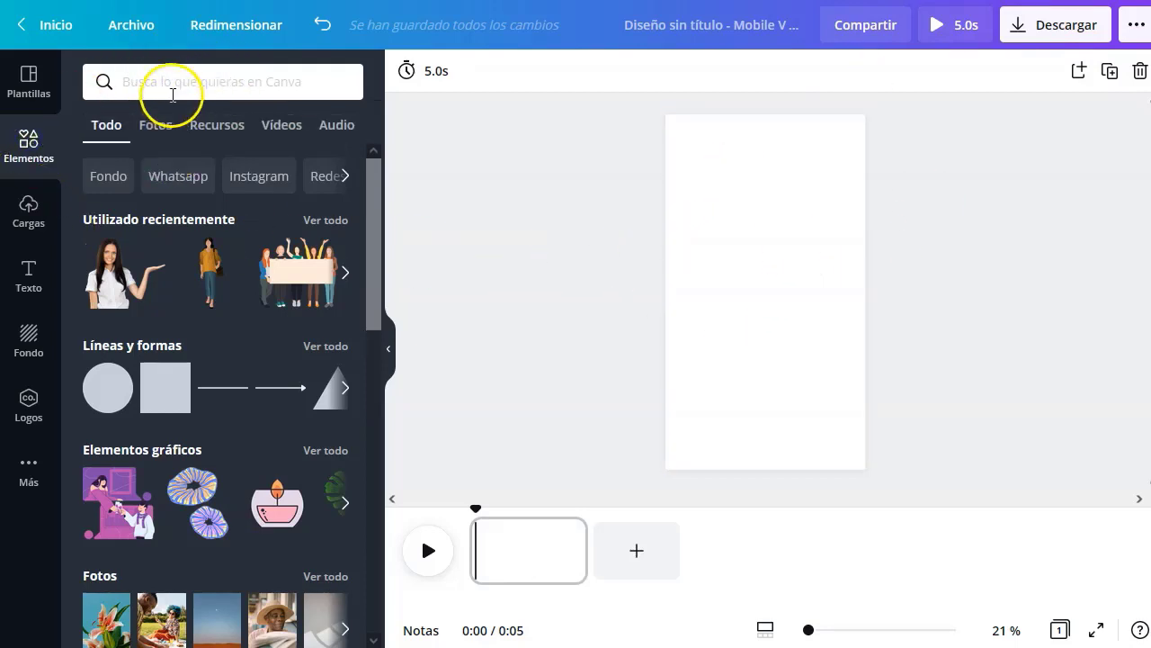
type("investment")
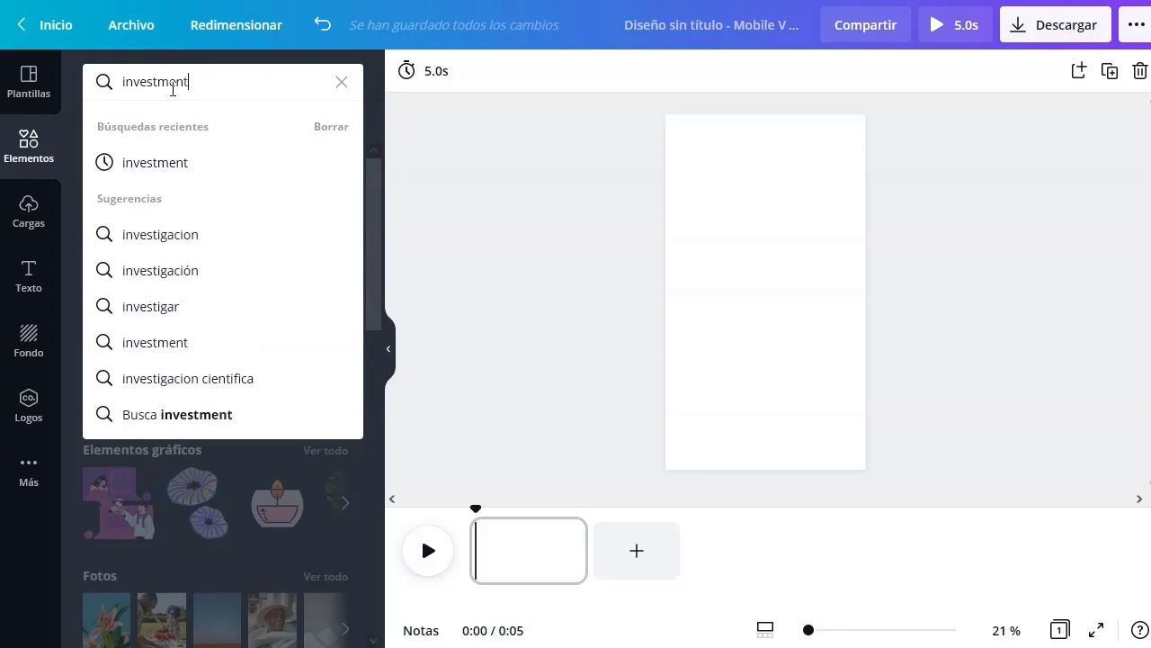
key("Return")
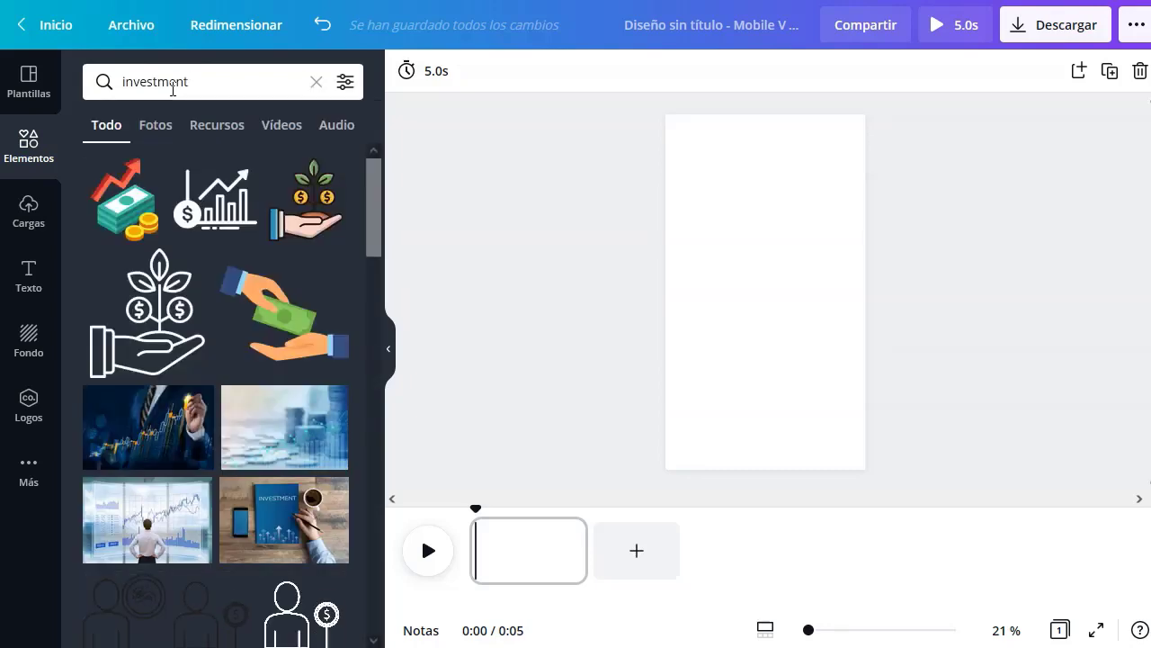
Step: Add the 25-second clip of a person at a desk with dollar bills and enlarge it to fill the whole page
scroll(208, 292, "down", 3)
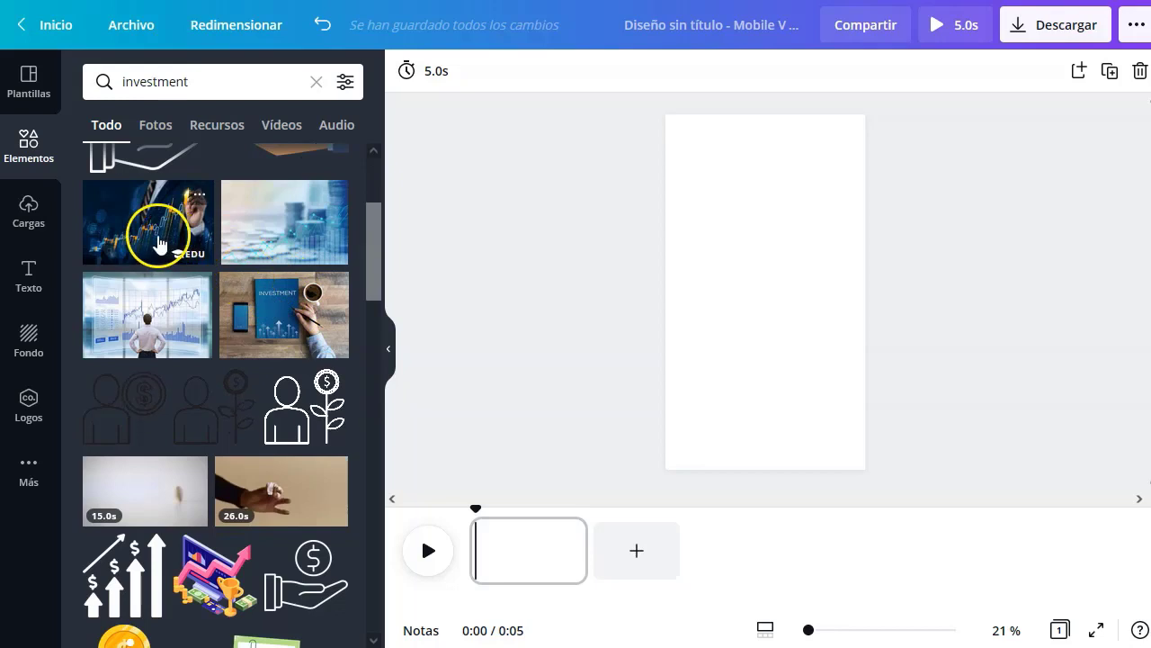
scroll(153, 234, "down", 3)
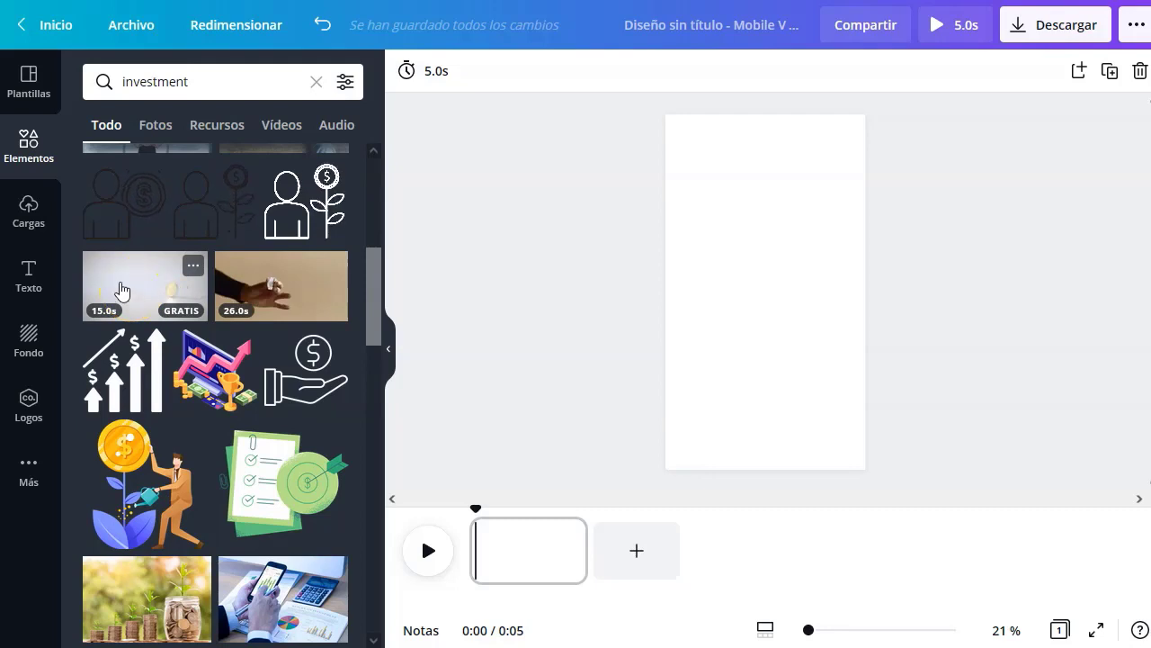
scroll(180, 270, "down", 10)
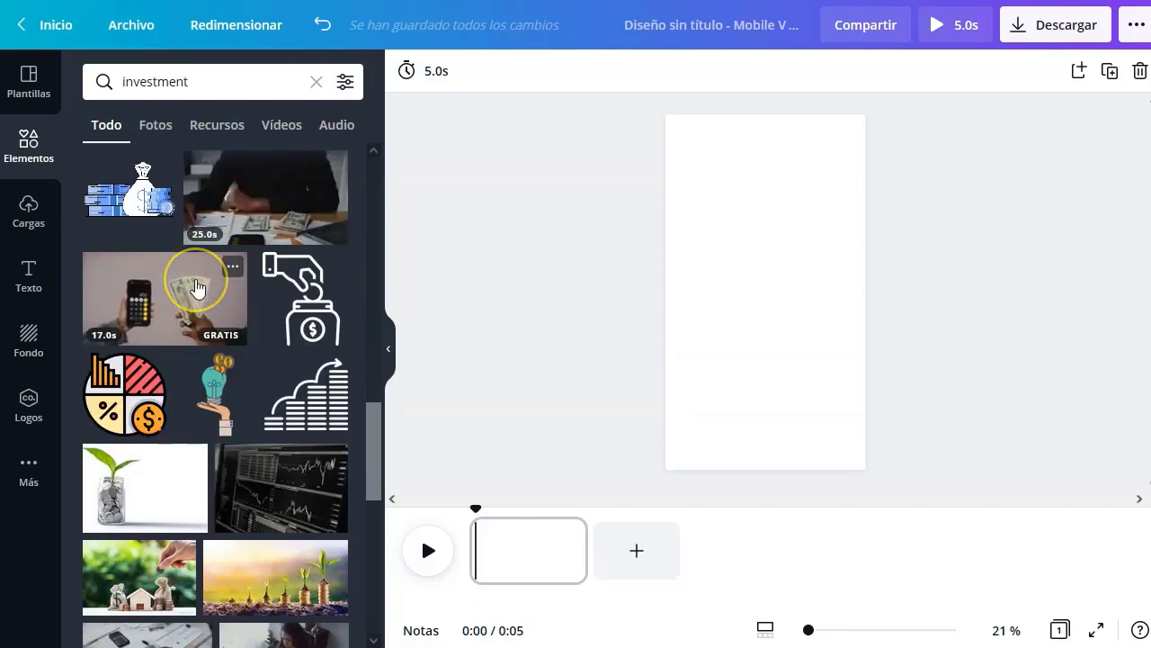
left_click(254, 191)
left_click_drag(768, 277, 752, 144)
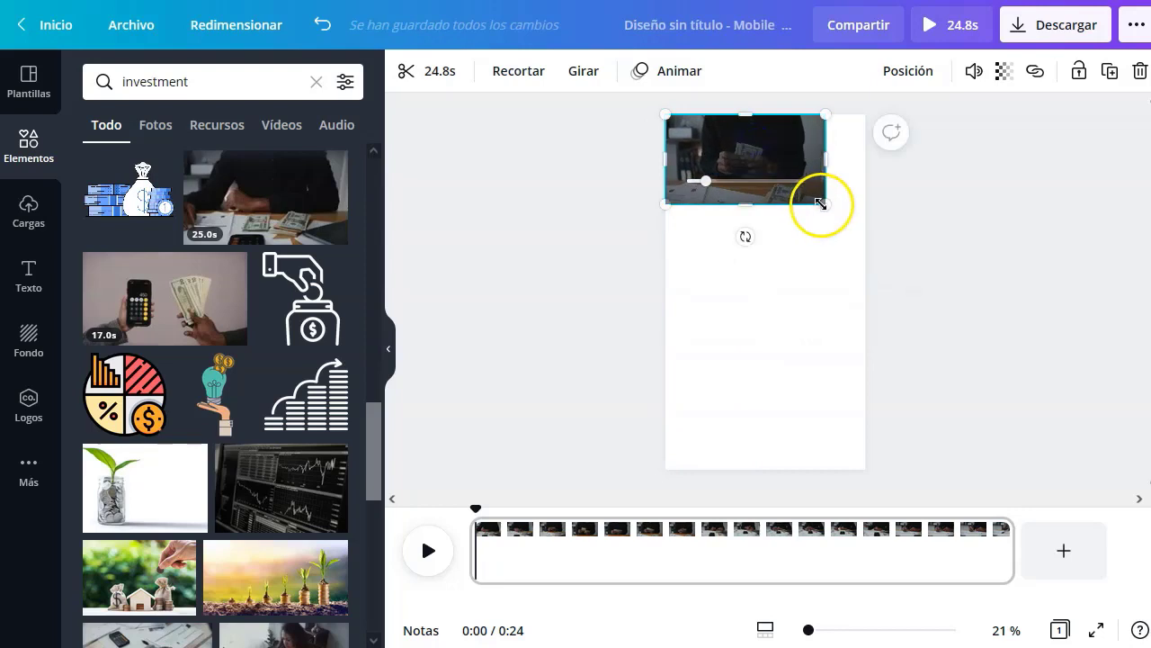
left_click_drag(820, 203, 879, 439)
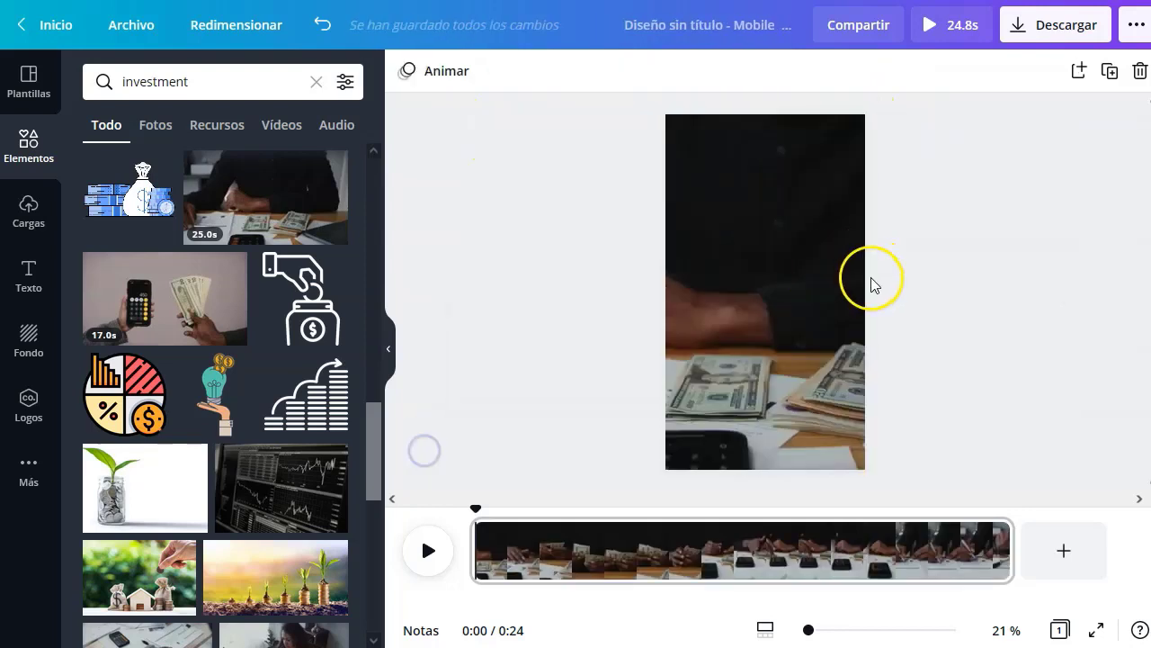
Step: Duplicate the video page and delete the clip from the copy to leave a blank second page
left_click(1110, 72)
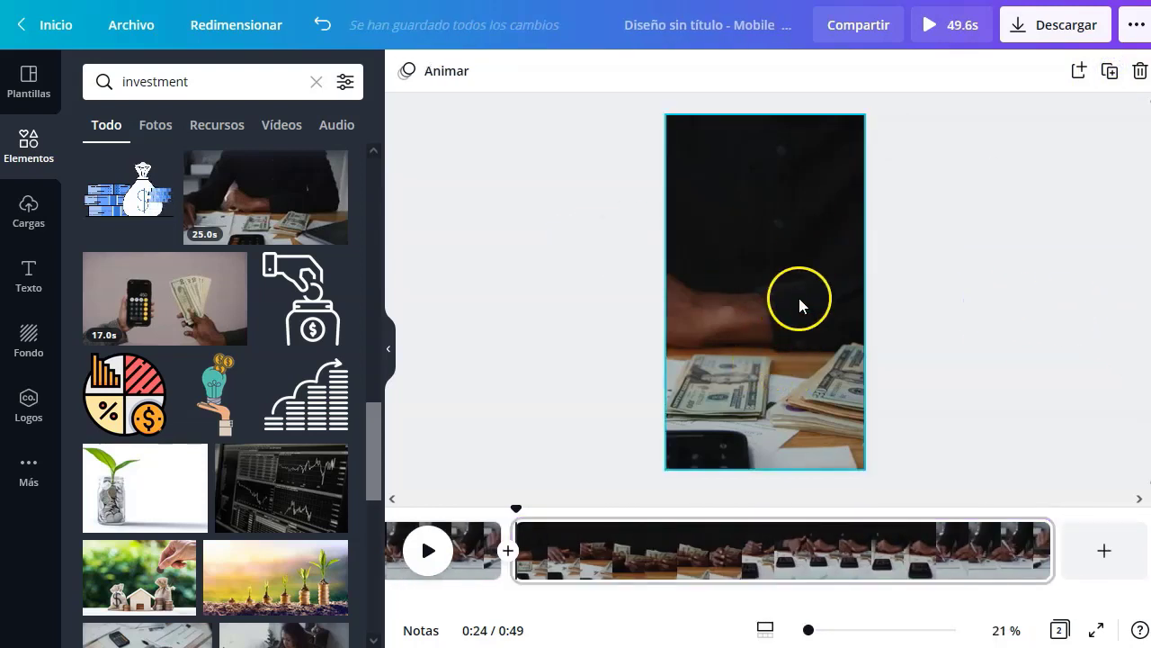
left_click(799, 301)
key("Delete")
left_click(420, 351)
Step: Add the 22-second clip of a woman working at a desk to the second page, enlarged to fill it with her in view
scroll(171, 341, "down", 3)
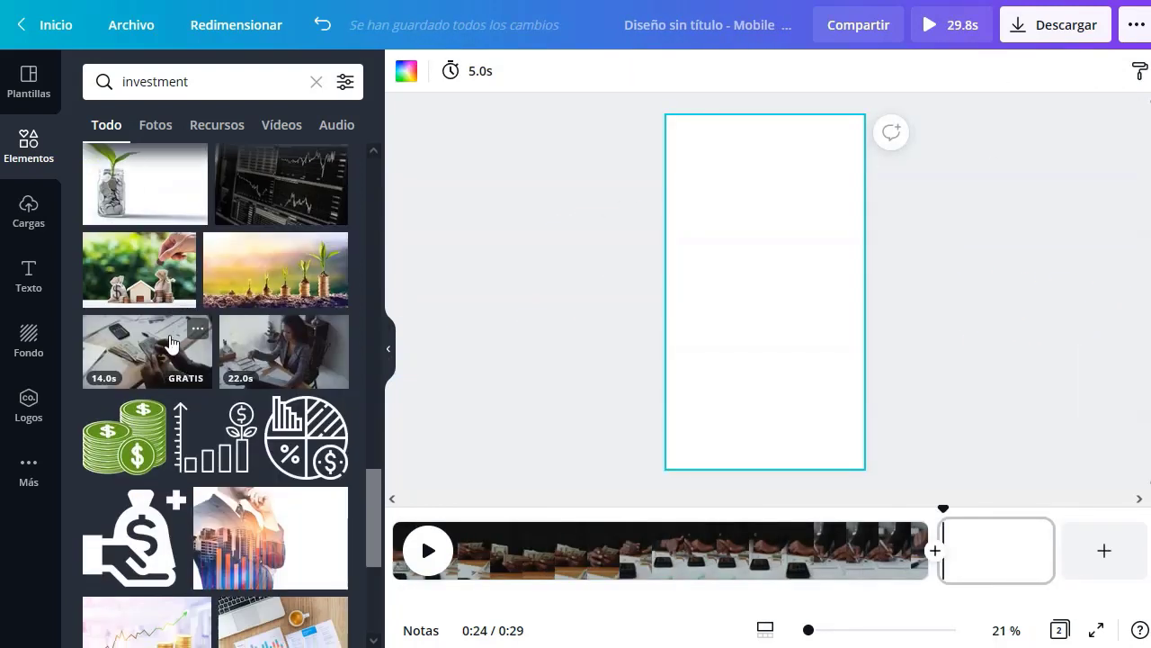
left_click(123, 340)
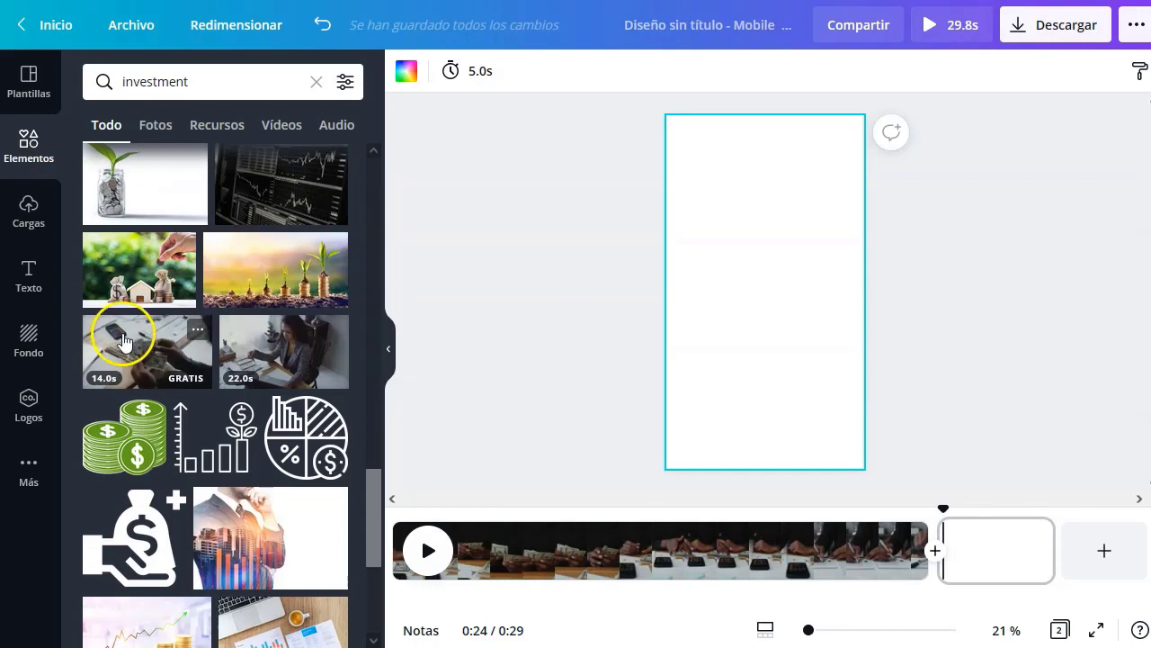
left_click(259, 342)
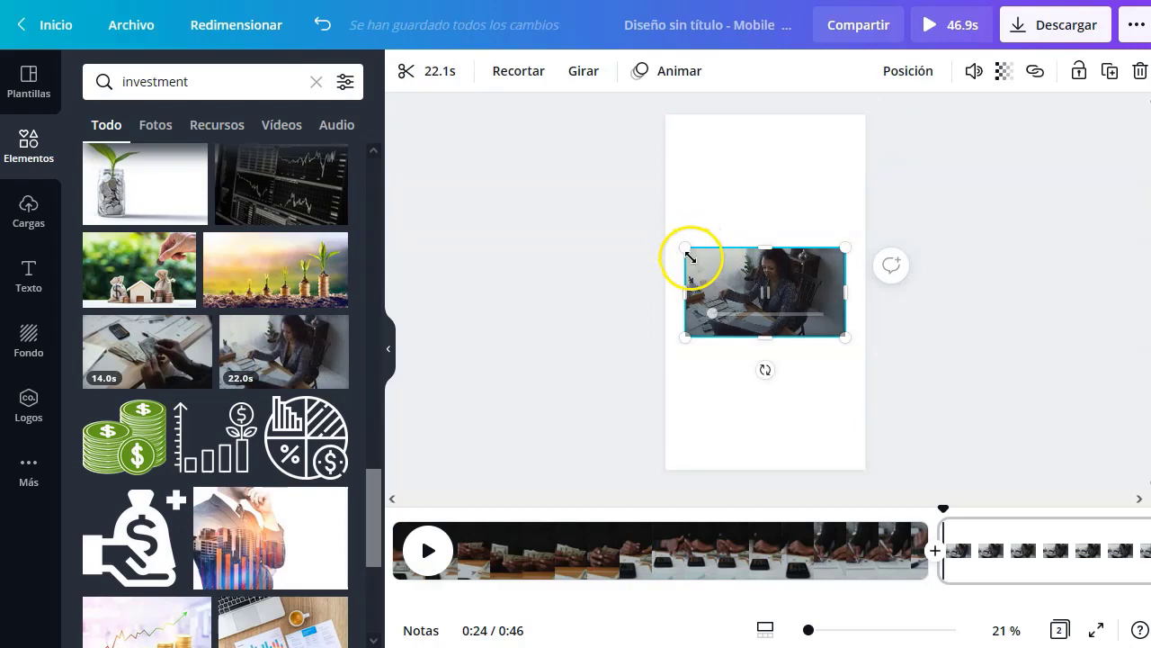
left_click_drag(686, 248, 414, 110)
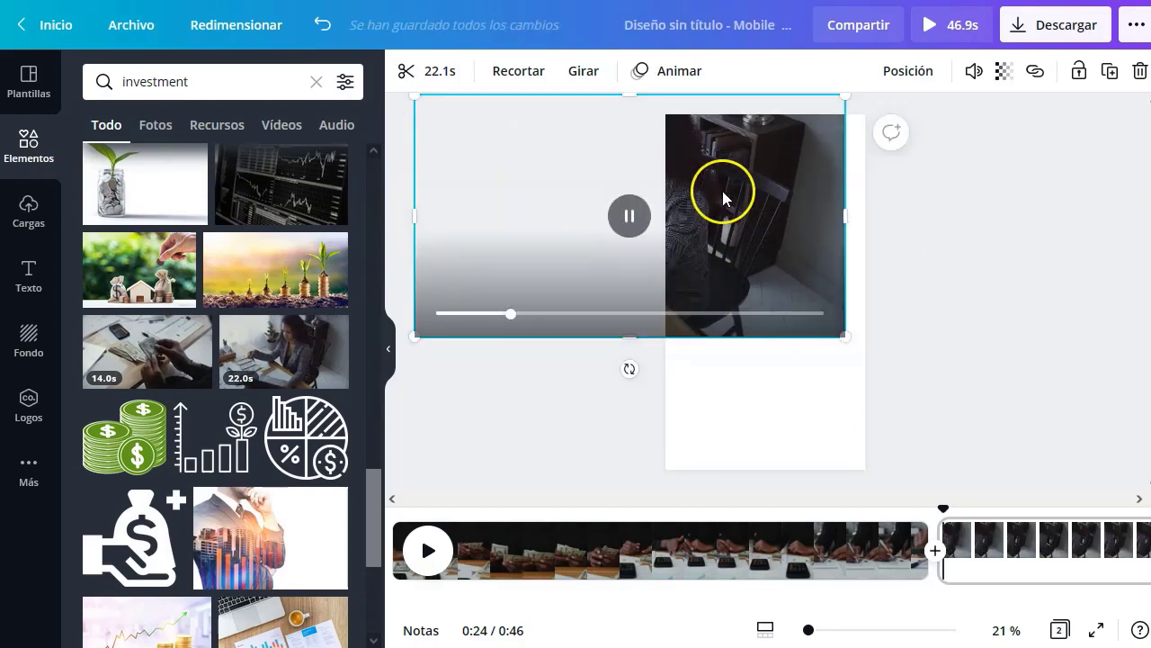
left_click_drag(722, 192, 935, 206)
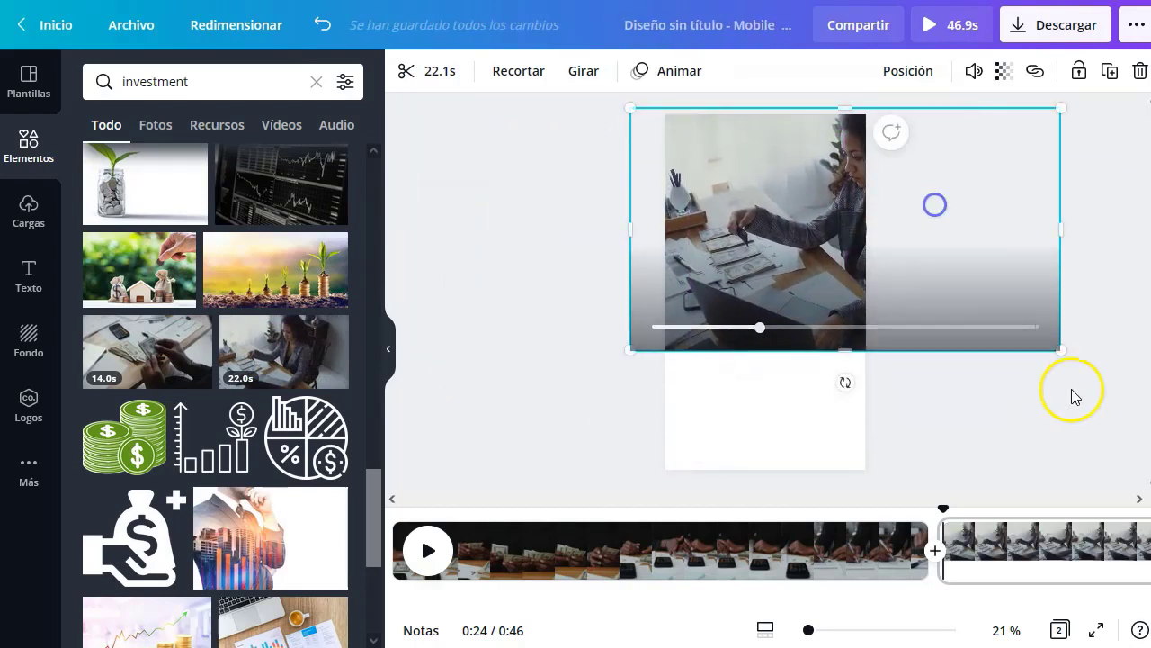
left_click_drag(632, 347, 483, 565)
left_click_drag(784, 249, 860, 250)
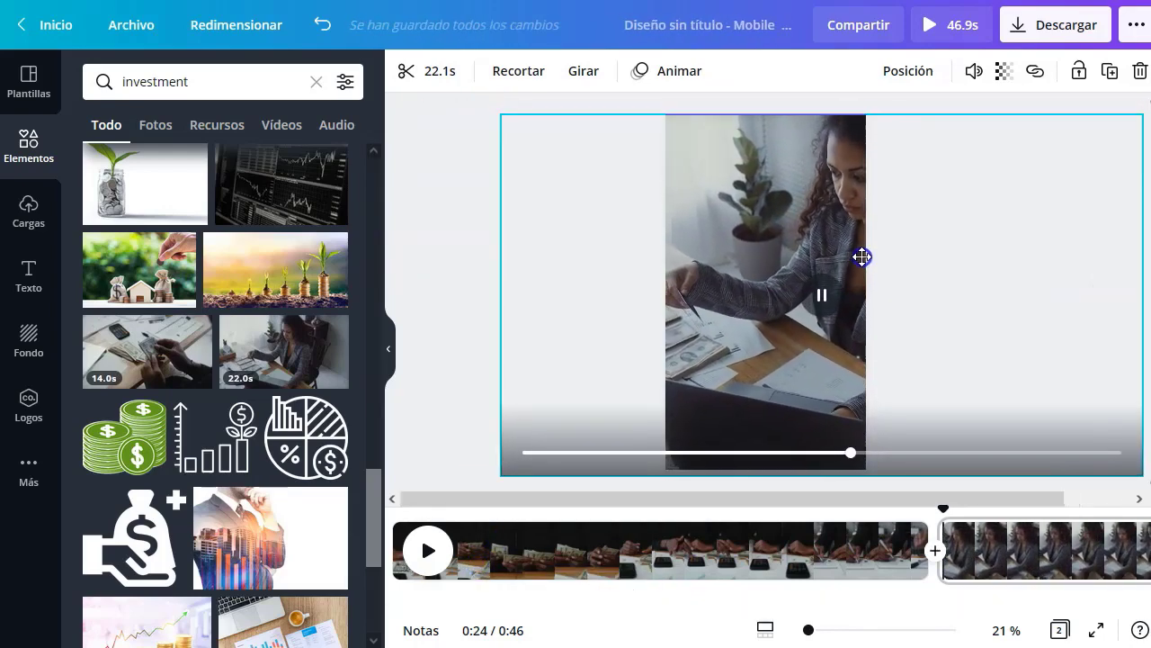
left_click(815, 292)
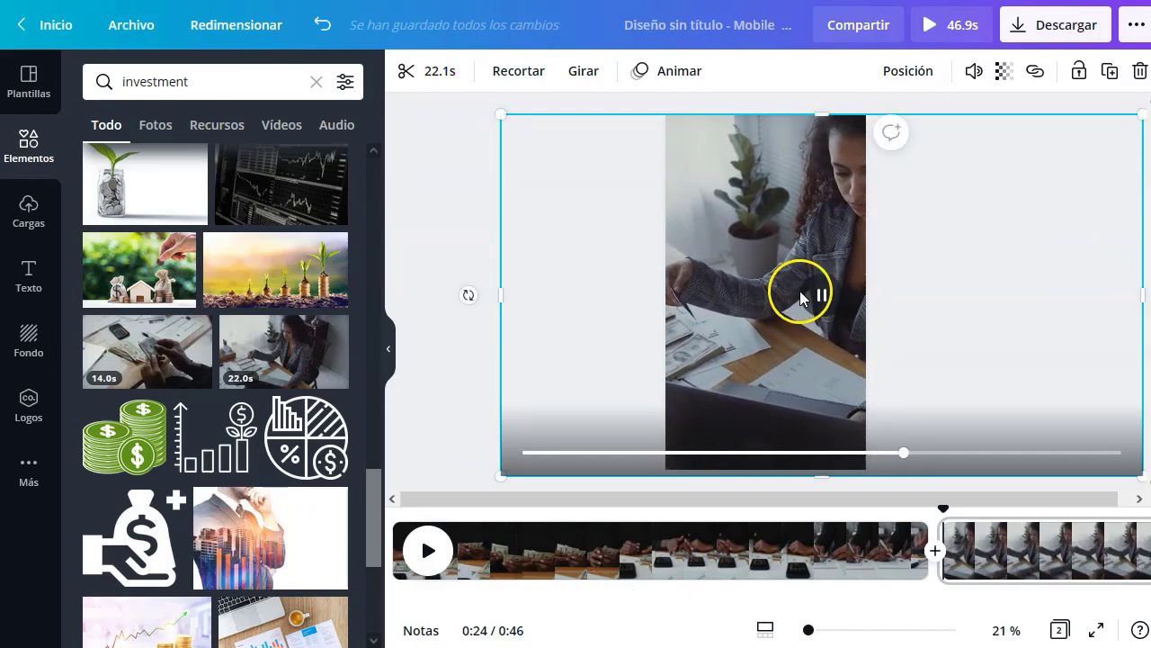
left_click(424, 290)
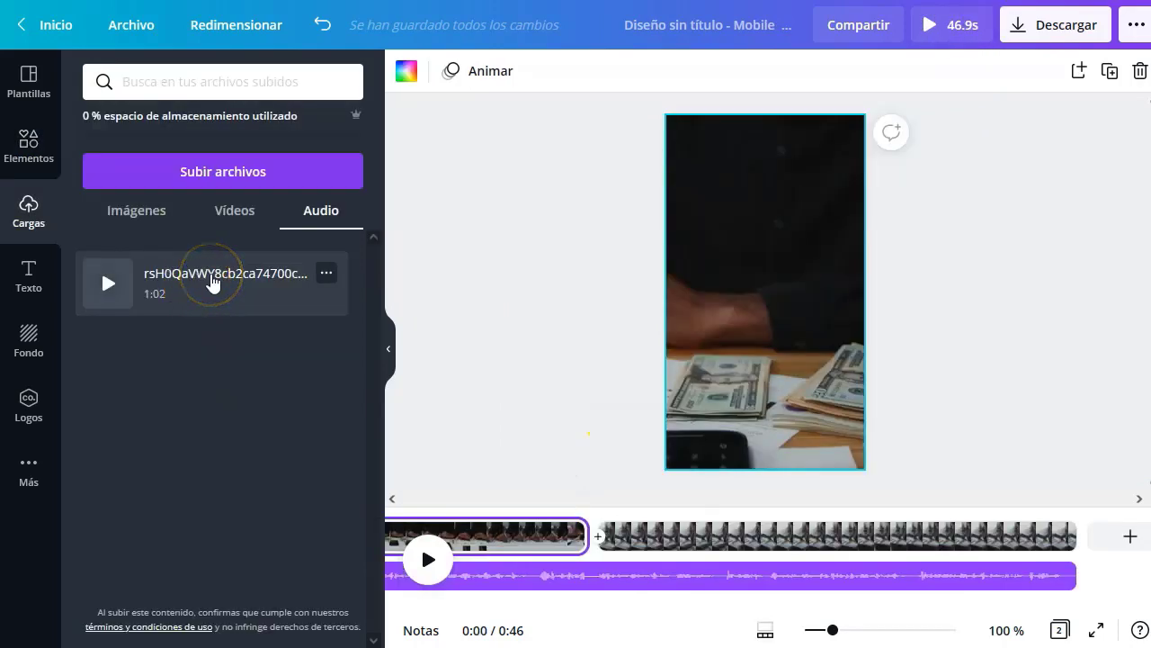
Step: Download all pages of the design as an MP4 video
left_click(390, 351)
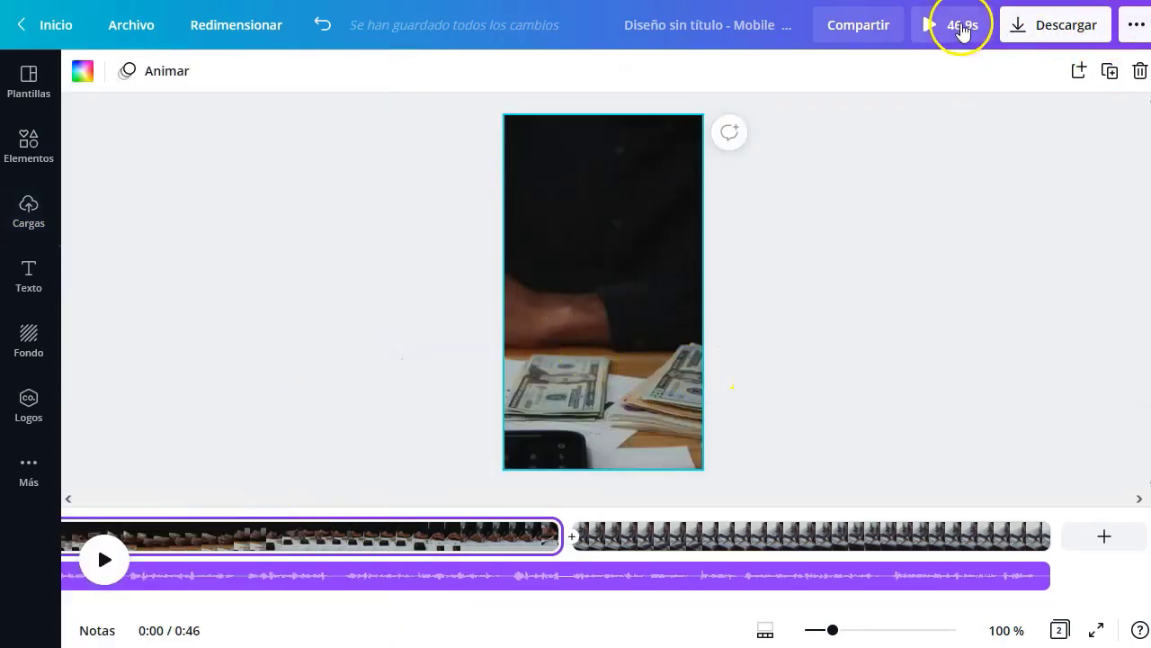
left_click(1041, 27)
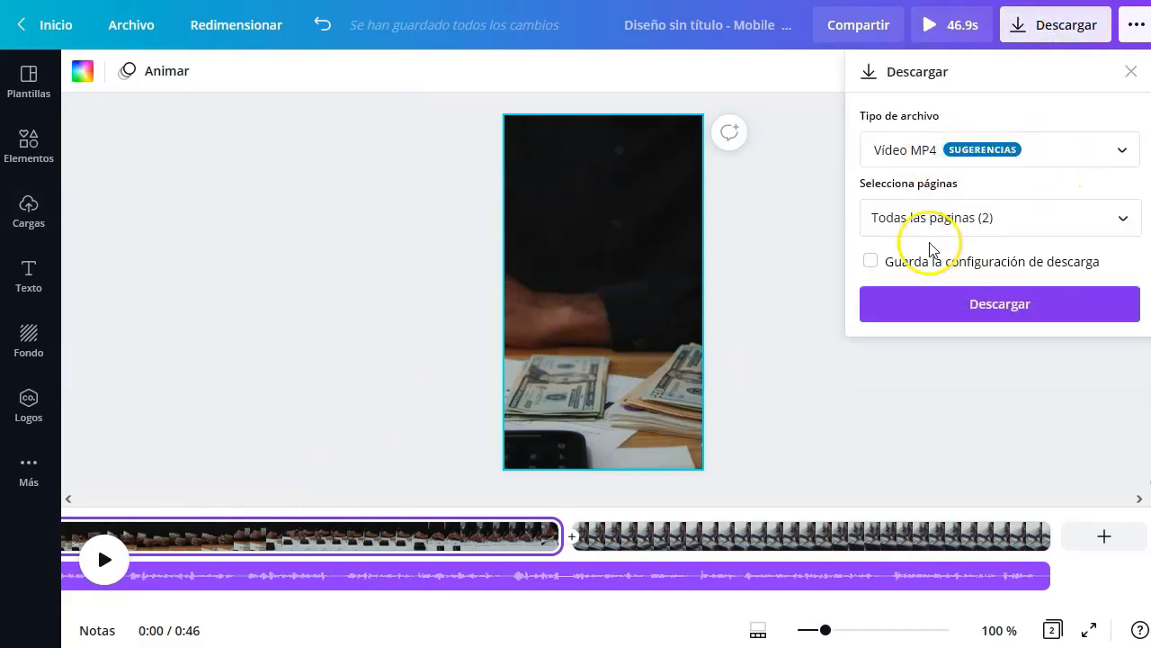
left_click(1001, 310)
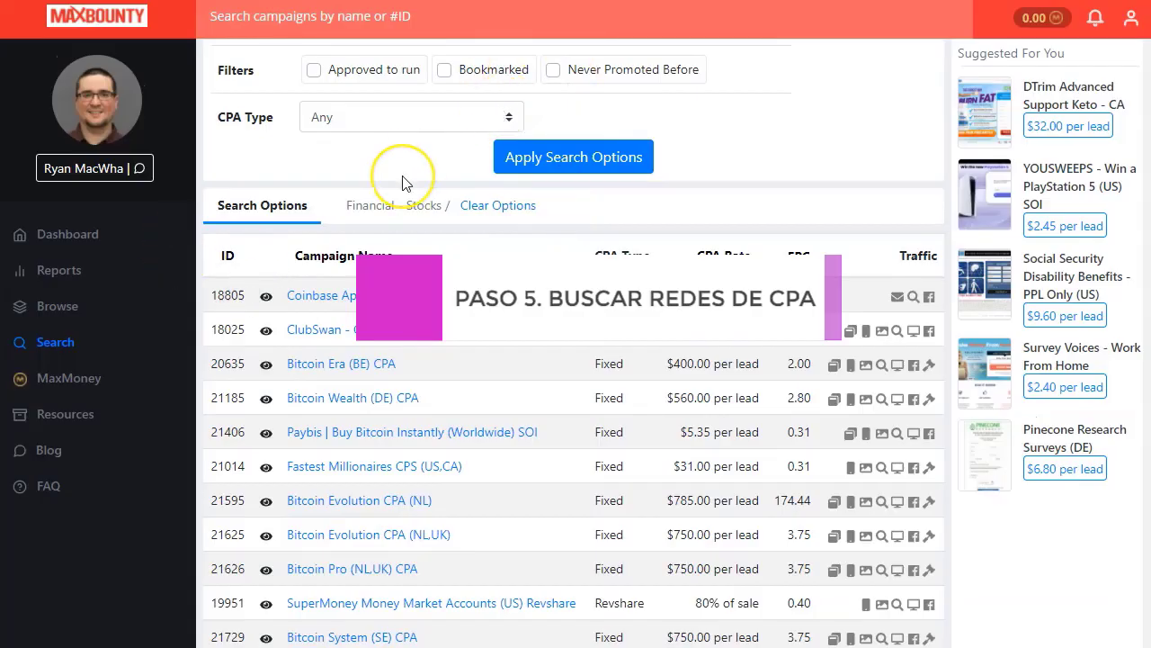
Step: Review MaxBounty's Financial - Stocks search options and examine the listed campaigns with their CPA types and rates
scroll(402, 184, "up", 2)
scroll(402, 183, "up", 1)
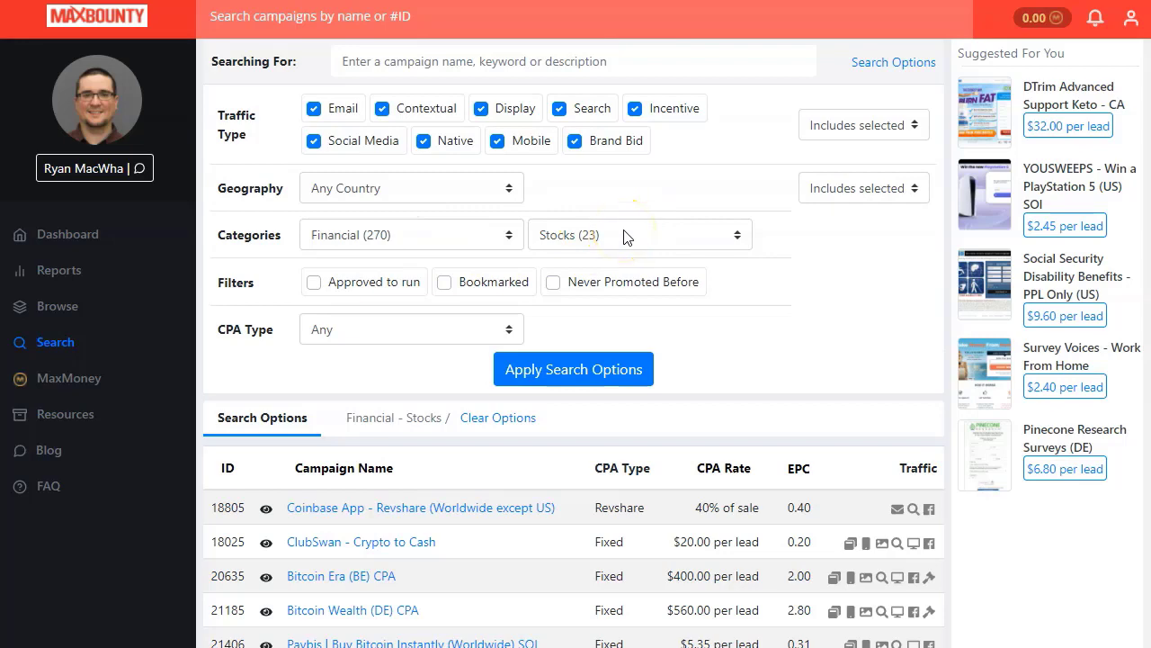
scroll(627, 236, "down", 4)
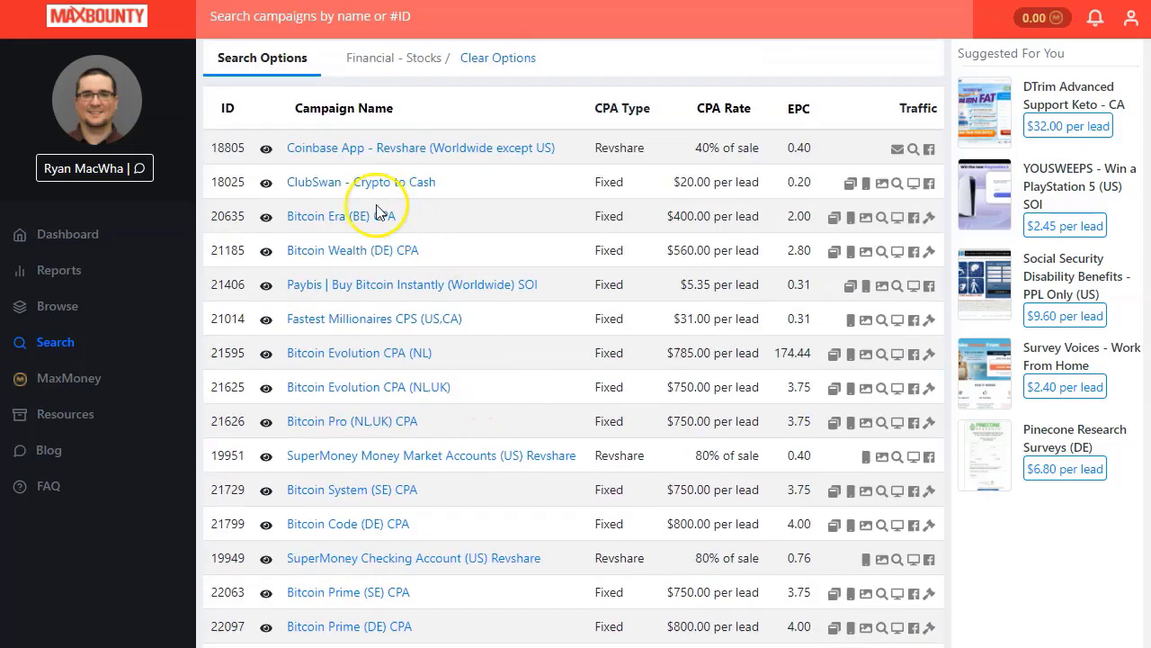
scroll(328, 331, "down", 3)
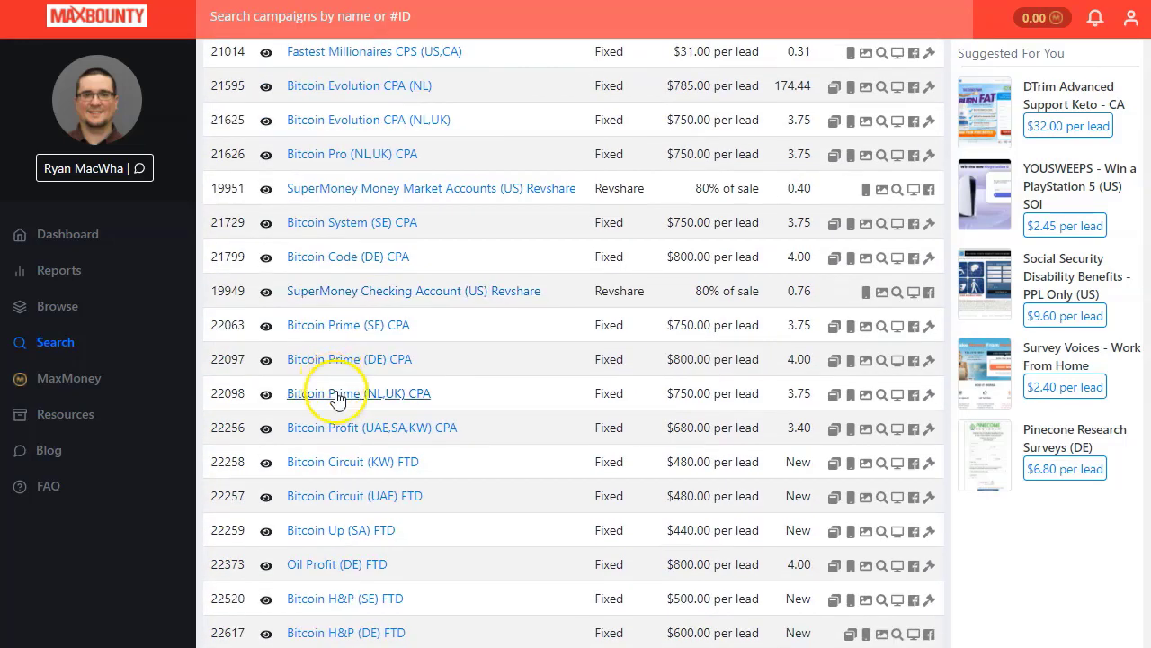
scroll(346, 438, "up", 4)
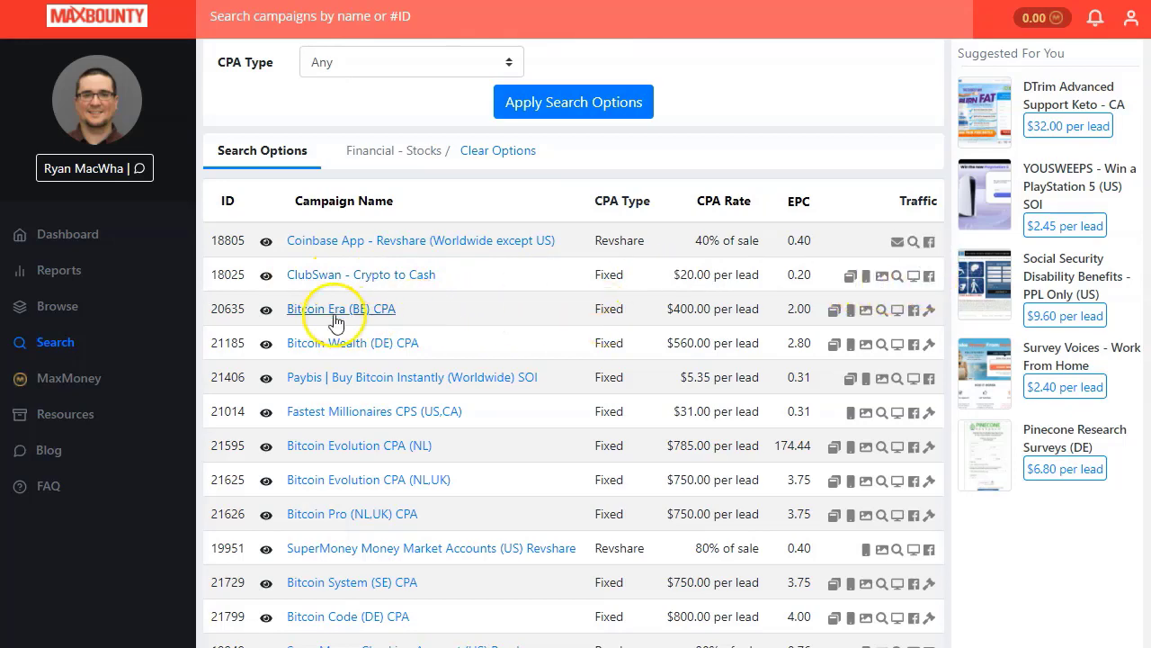
scroll(349, 383, "down", 1)
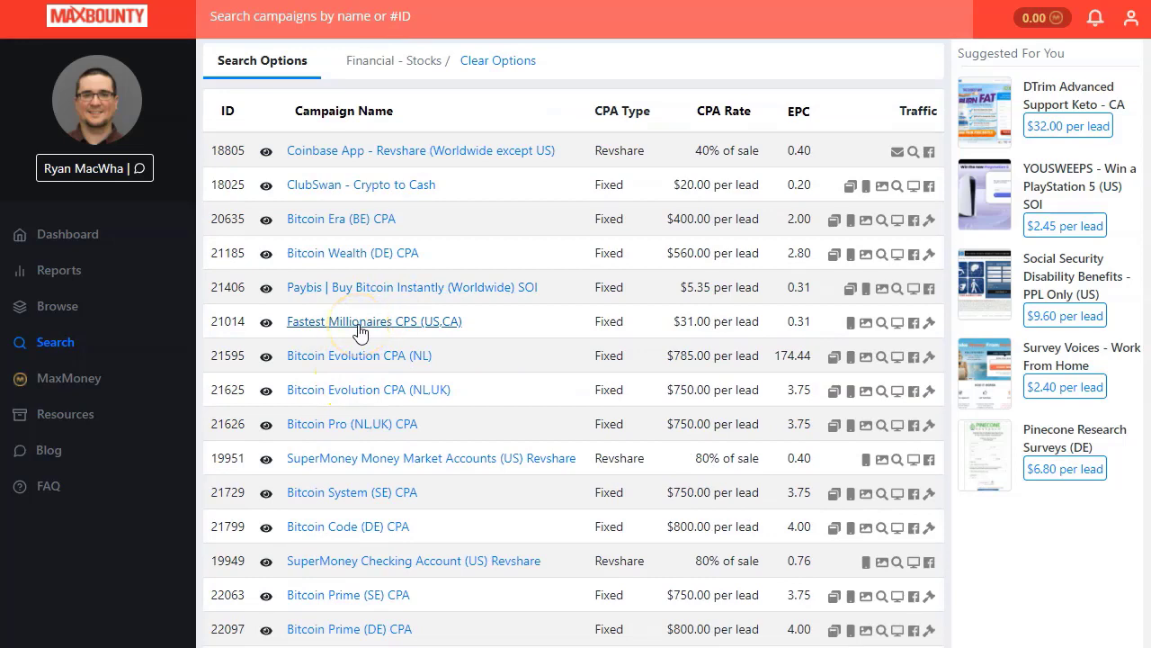
Step: Examine the remaining Bitcoin and SuperMoney campaigns in MaxBounty's Financial - Stocks list, including their CPA types and rates
scroll(358, 332, "down", 1)
scroll(355, 279, "down", 1)
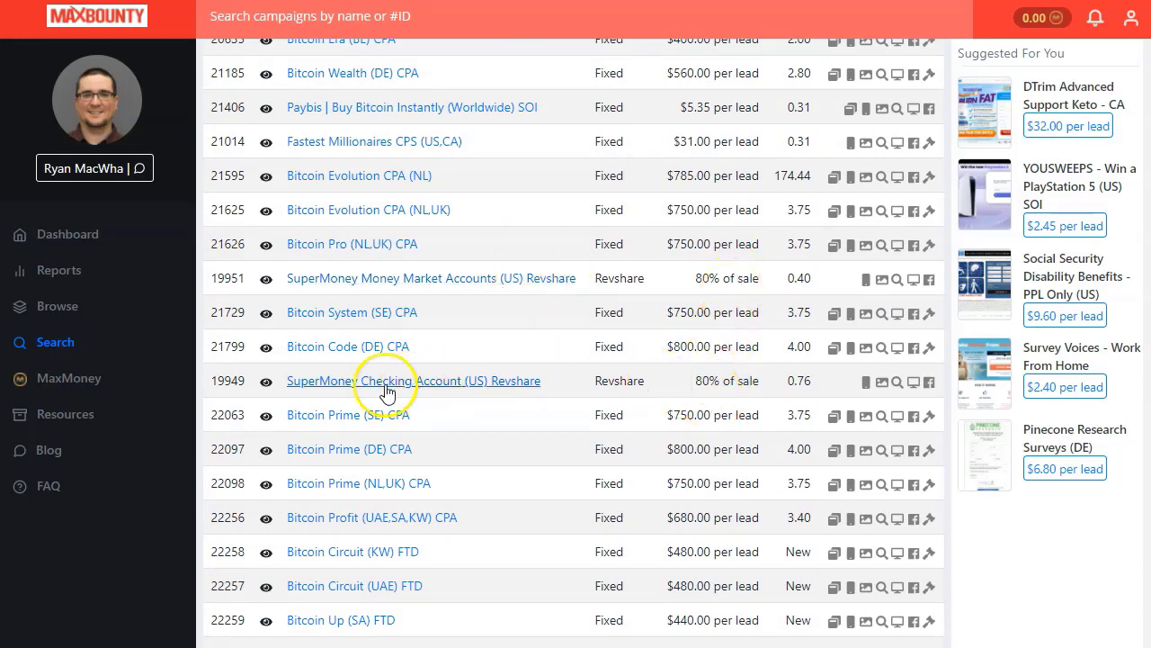
scroll(502, 431, "down", 1)
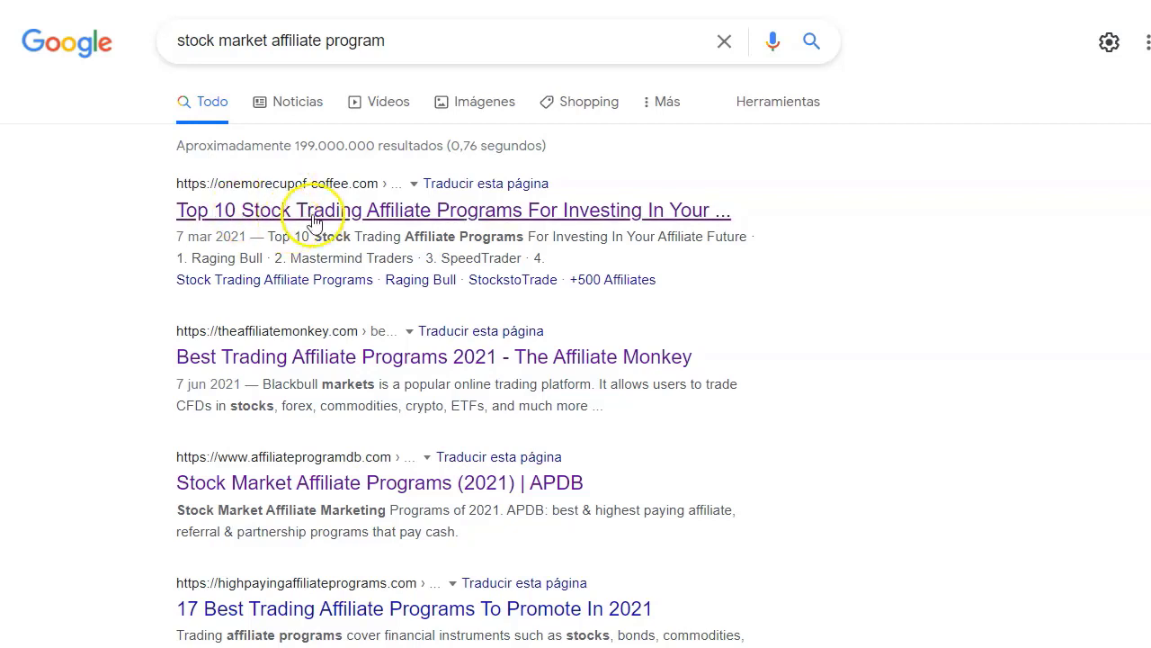
Step: Switch to the Google results for "stock market affiliate program", review them, and open The Affiliate Monkey's Best Trading Affiliate Programs 2021 article
scroll(307, 250, "down", 1)
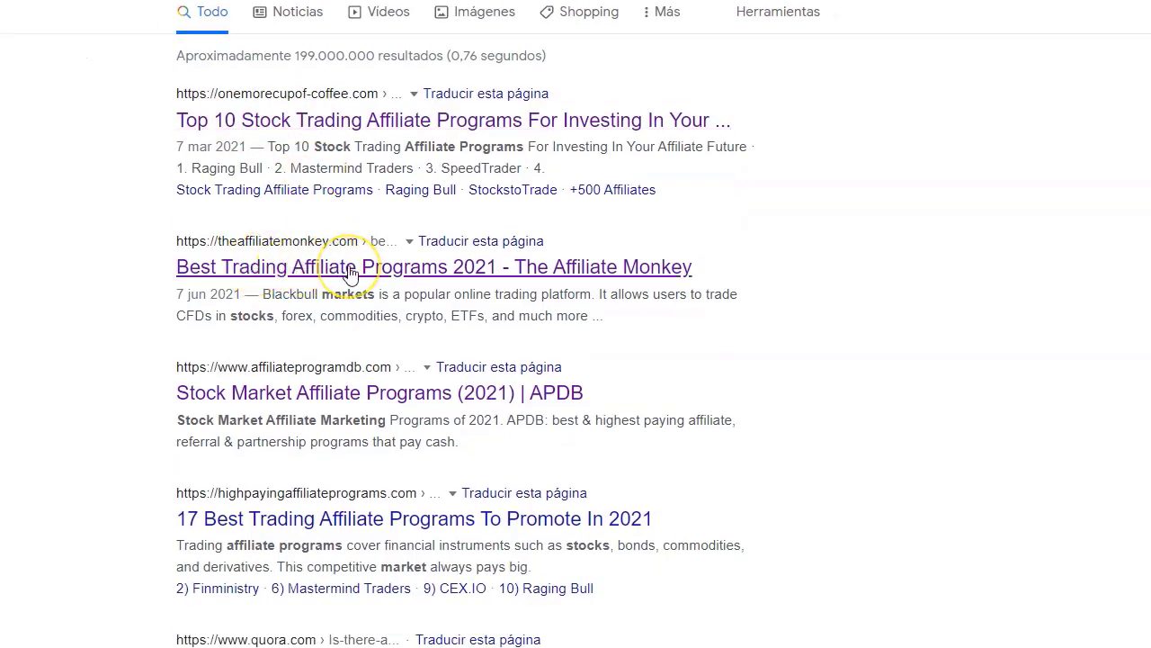
scroll(351, 275, "down", 1)
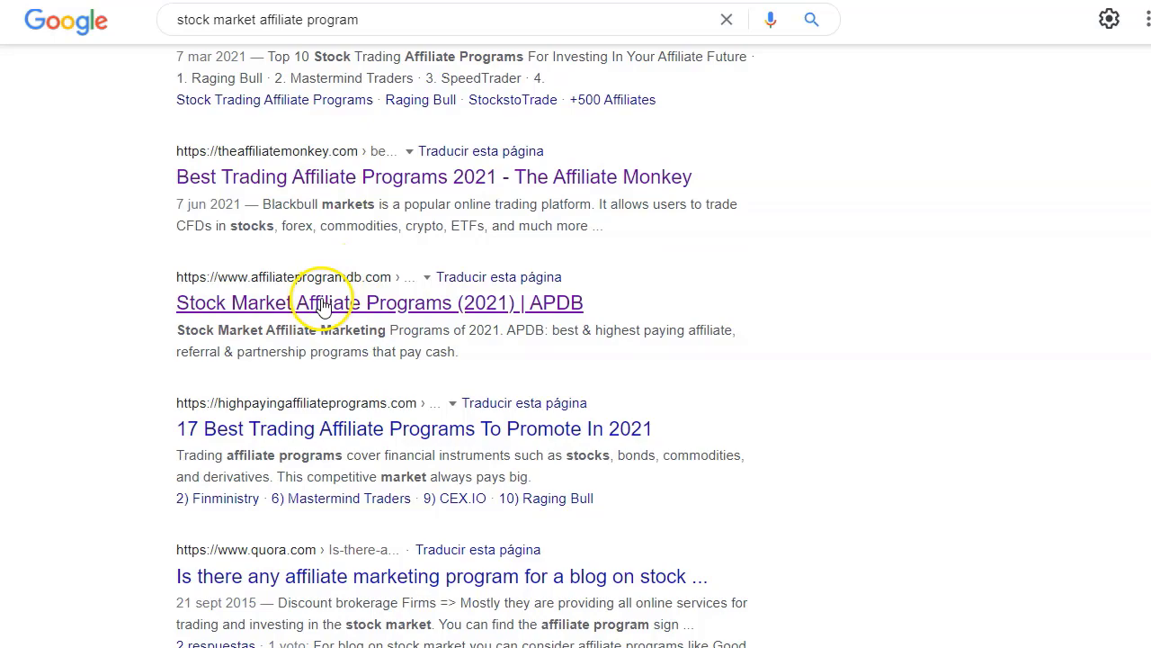
scroll(128, 424, "down", 3)
scroll(129, 423, "up", 6)
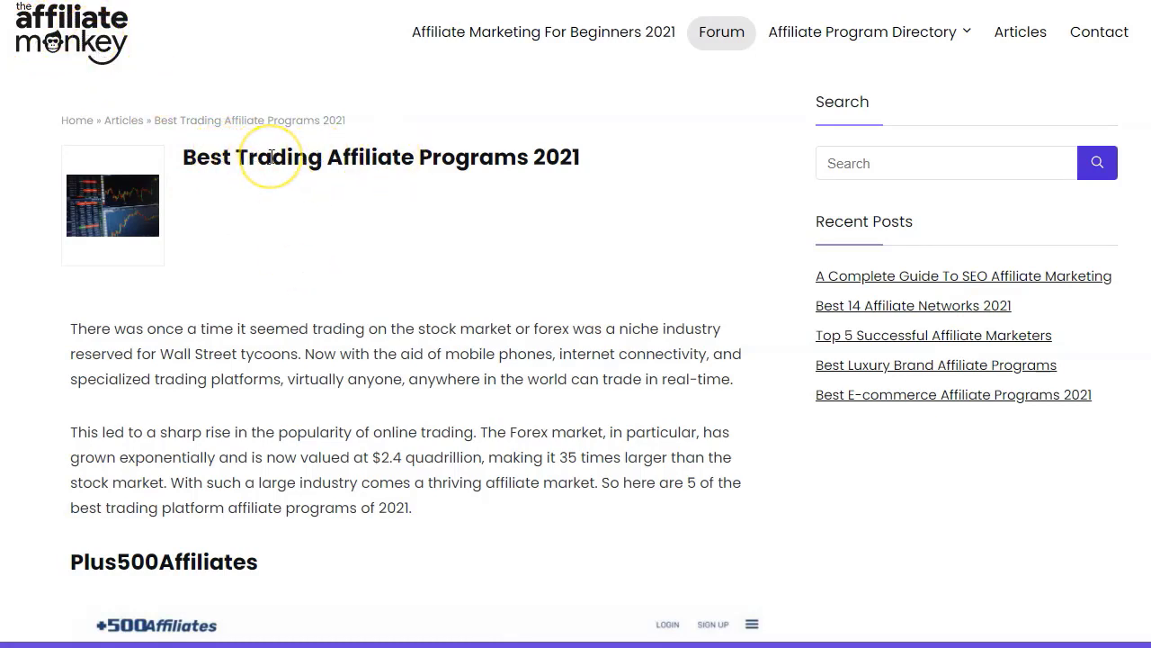
Step: Look through the article's recommended trading affiliate programs, from Plus500Affiliates through Forex Tester, Blackbull and Eightcap to FP Markets
scroll(334, 330, "down", 2)
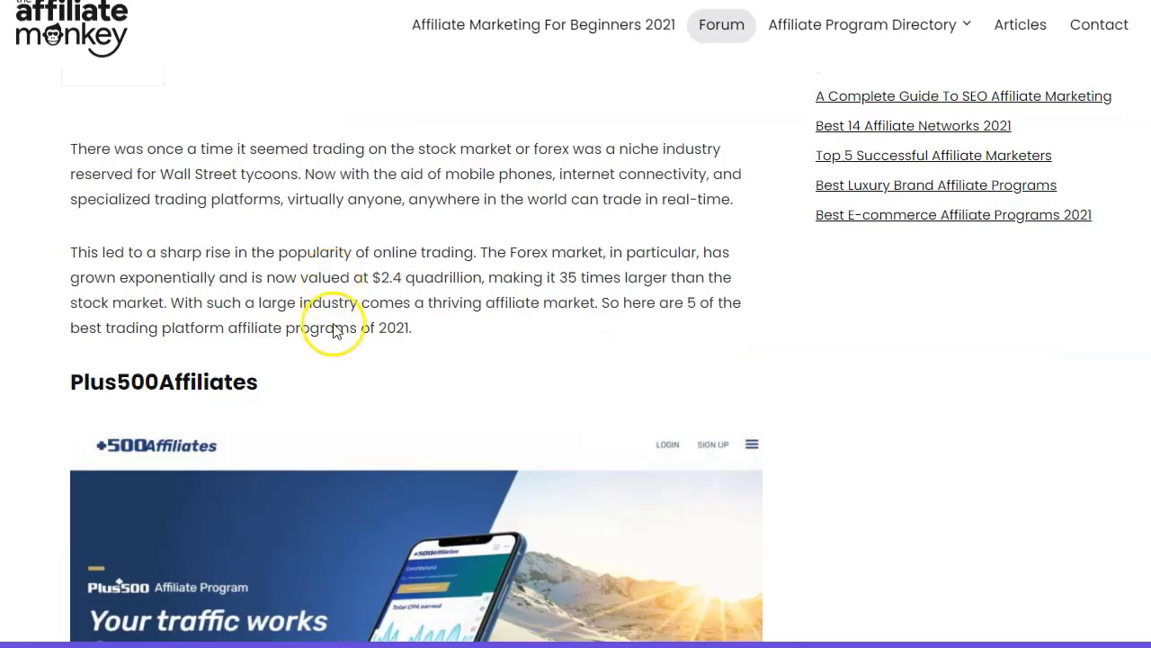
scroll(243, 378, "down", 1)
scroll(238, 369, "down", 2)
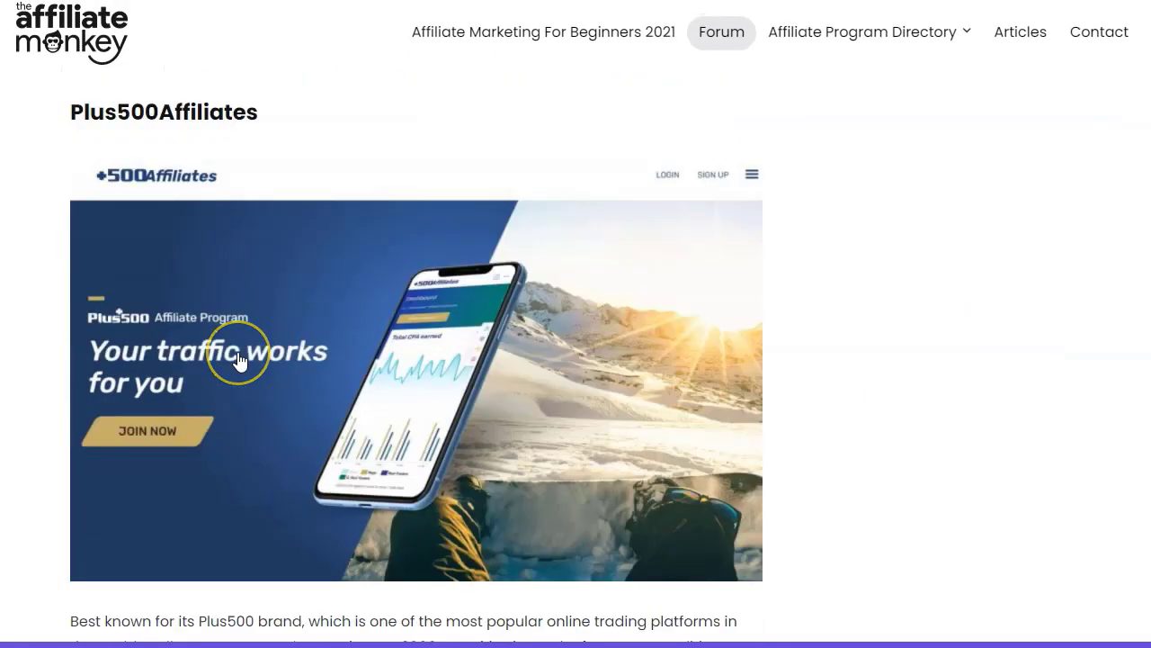
scroll(237, 359, "down", 15)
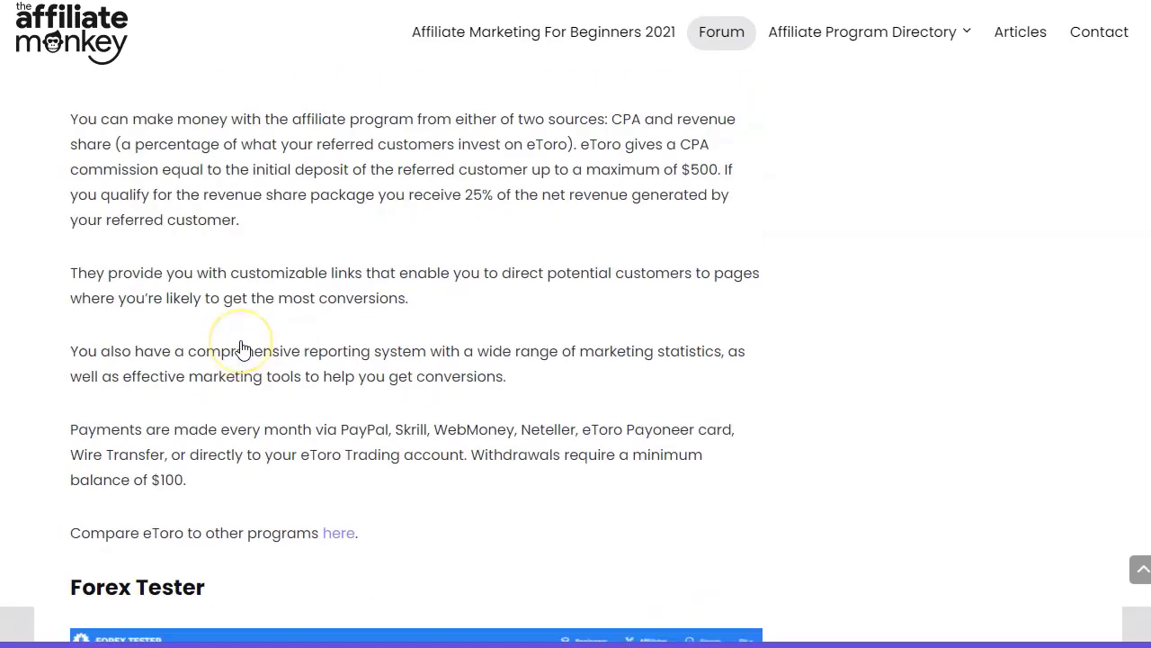
scroll(241, 349, "down", 3)
scroll(278, 329, "down", 2)
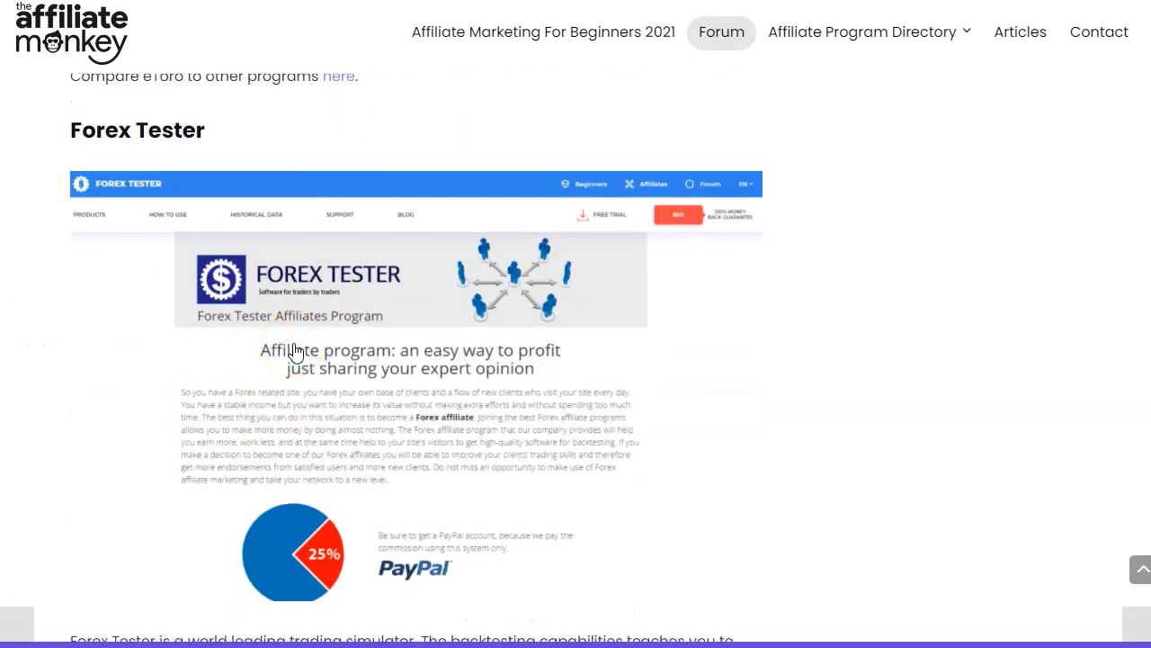
scroll(296, 351, "down", 15)
scroll(232, 139, "down", 7)
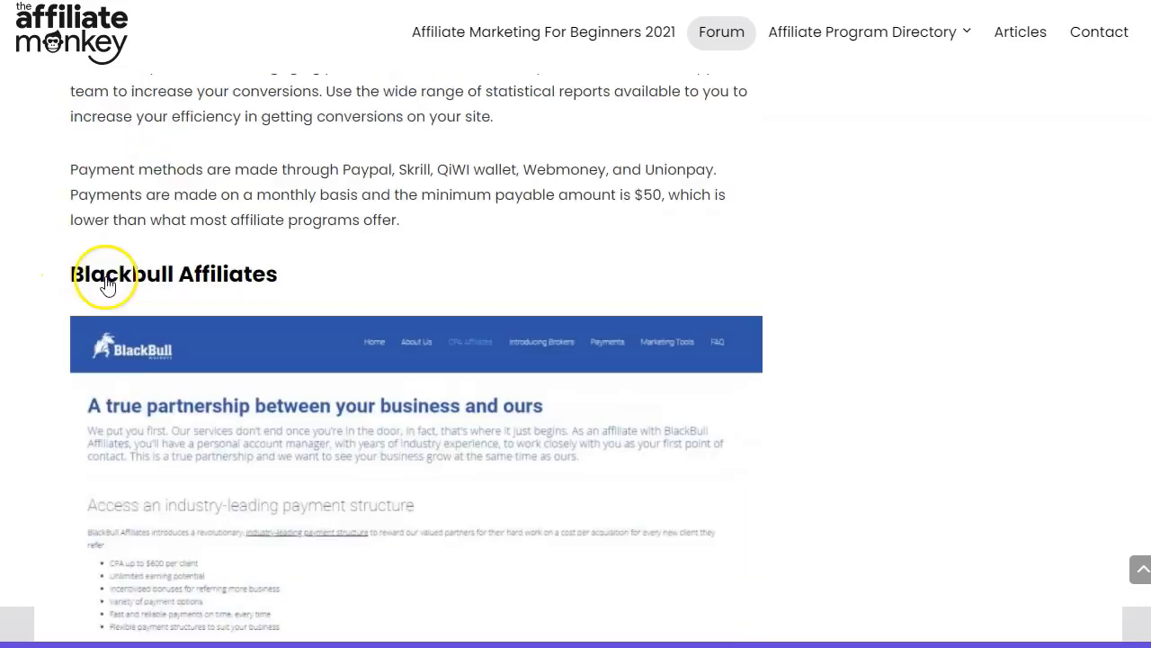
scroll(278, 291, "down", 8)
scroll(281, 295, "down", 3)
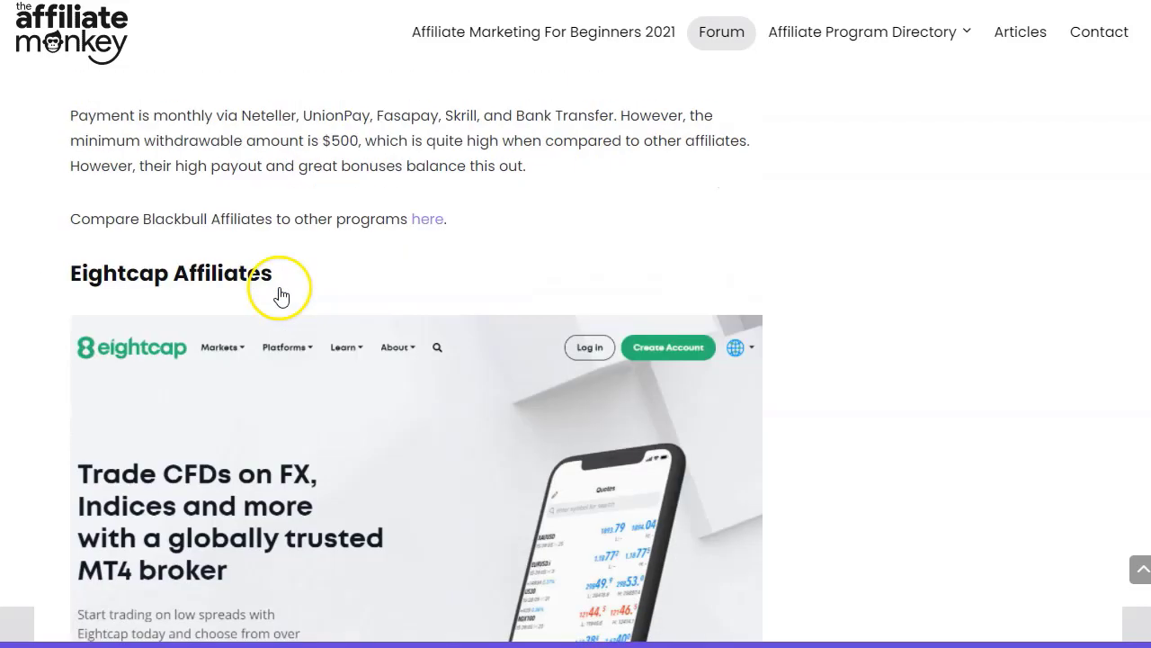
scroll(220, 282, "down", 15)
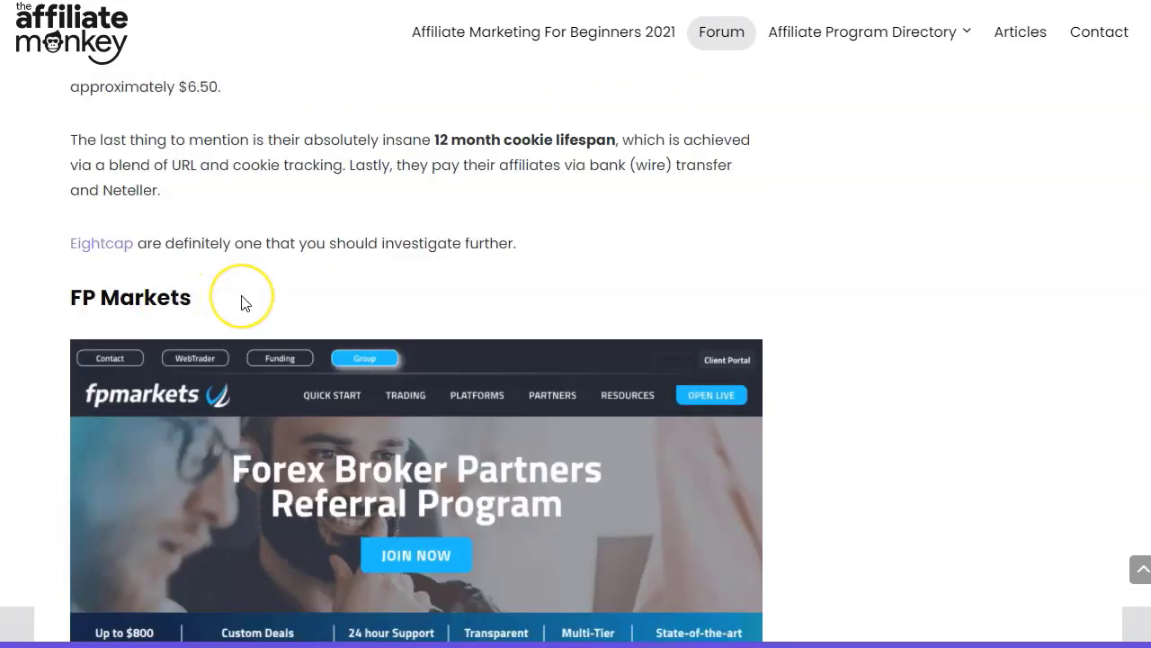
Step: Return to the Eightcap Affiliates section and examine the CPA payouts of its lowest and highest tiers, including the client activation condition
scroll(244, 303, "up", 10)
scroll(270, 303, "up", 2)
scroll(192, 288, "down", 5)
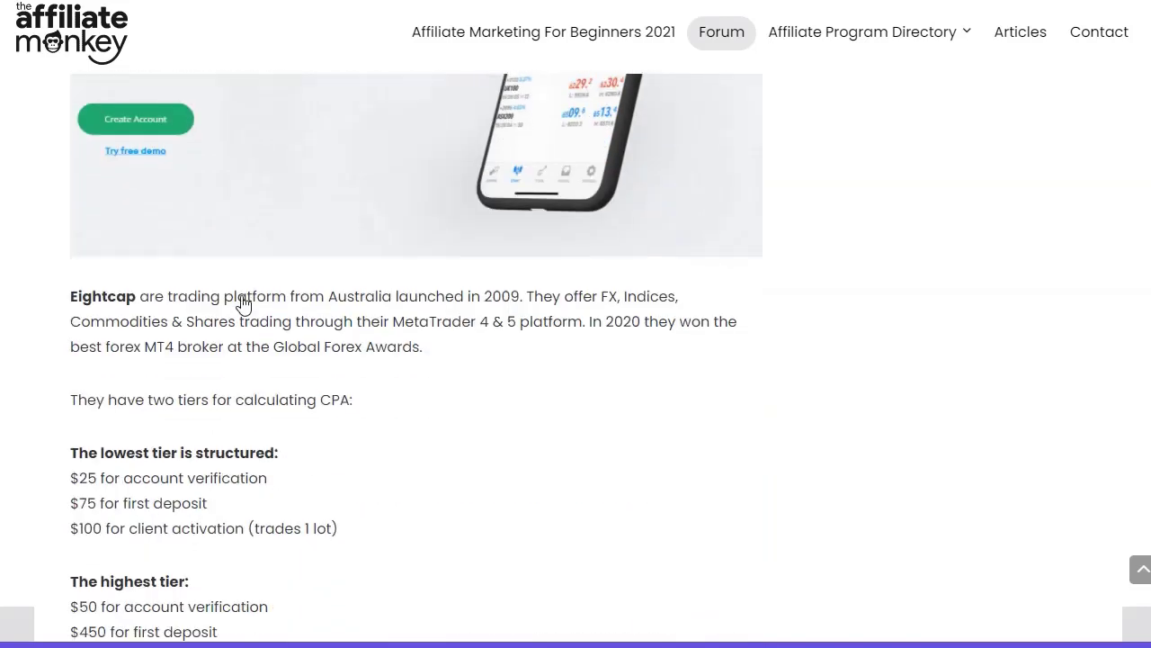
left_click(111, 318)
left_click_drag(131, 318, 174, 318)
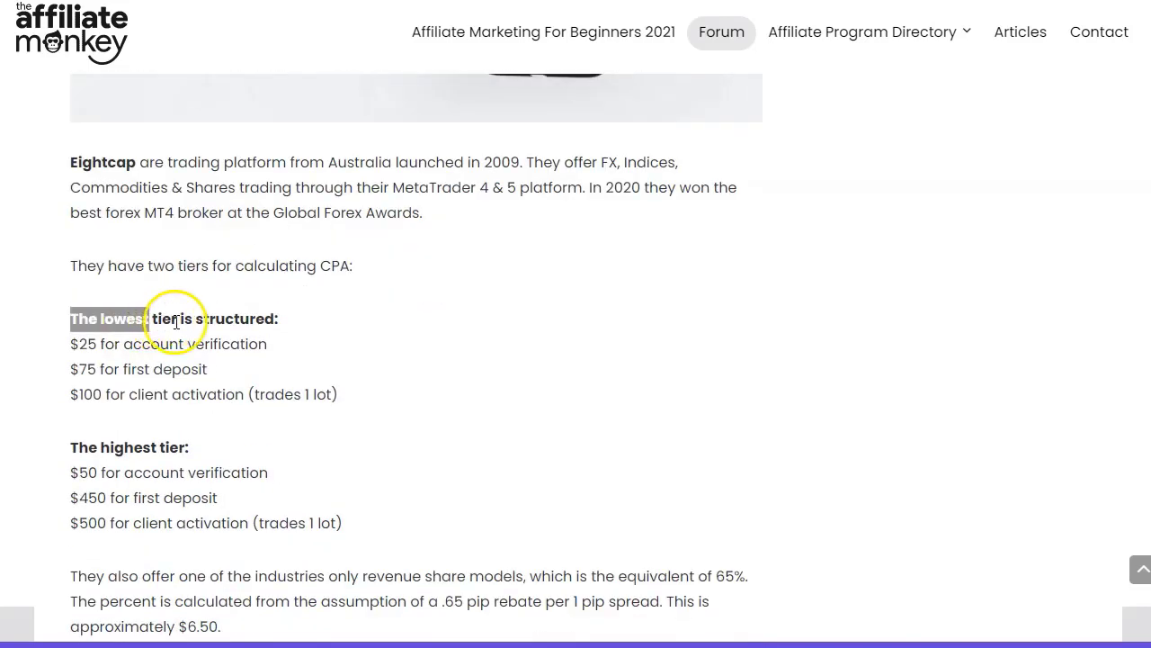
left_click(174, 319)
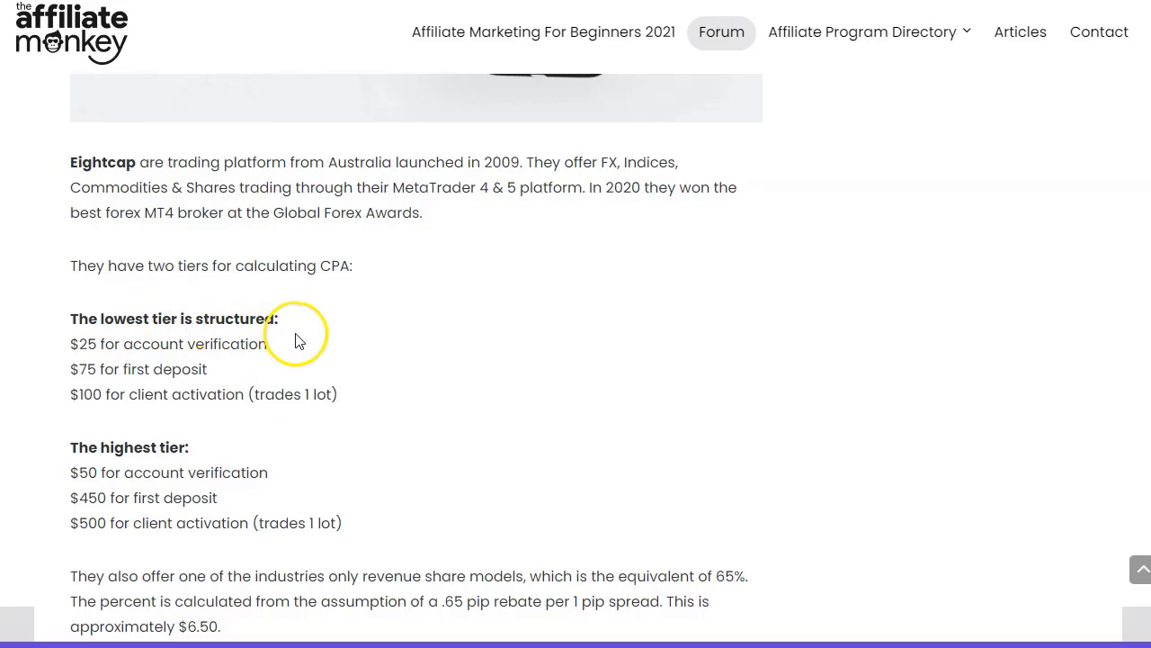
scroll(299, 340, "down", 1)
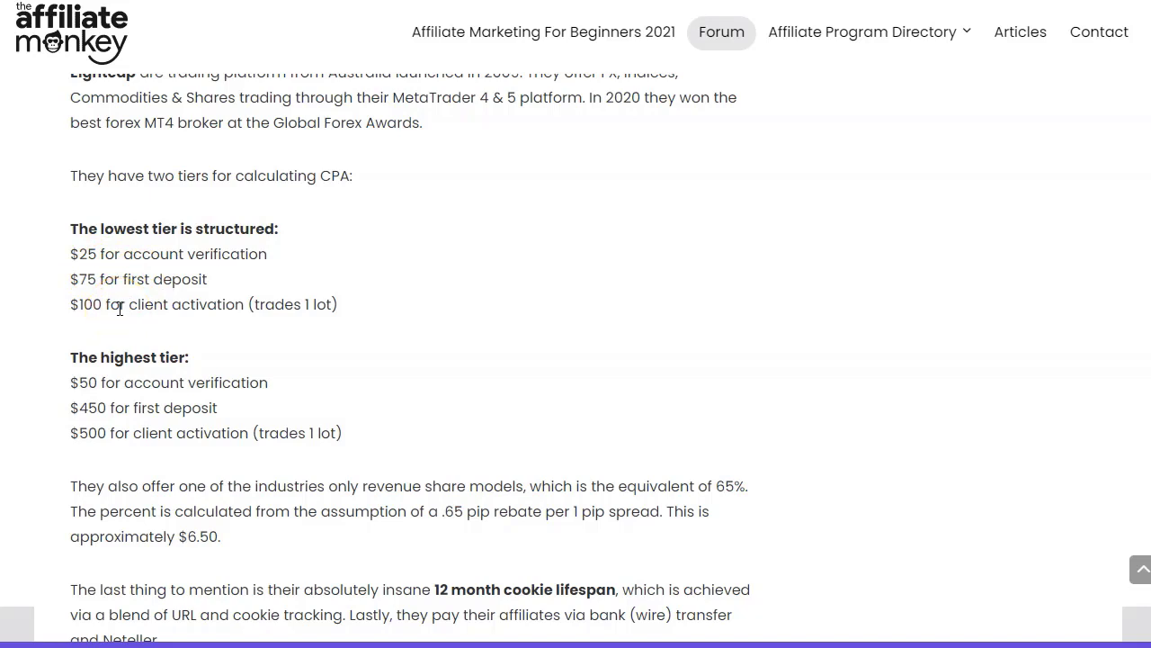
left_click_drag(255, 304, 336, 305)
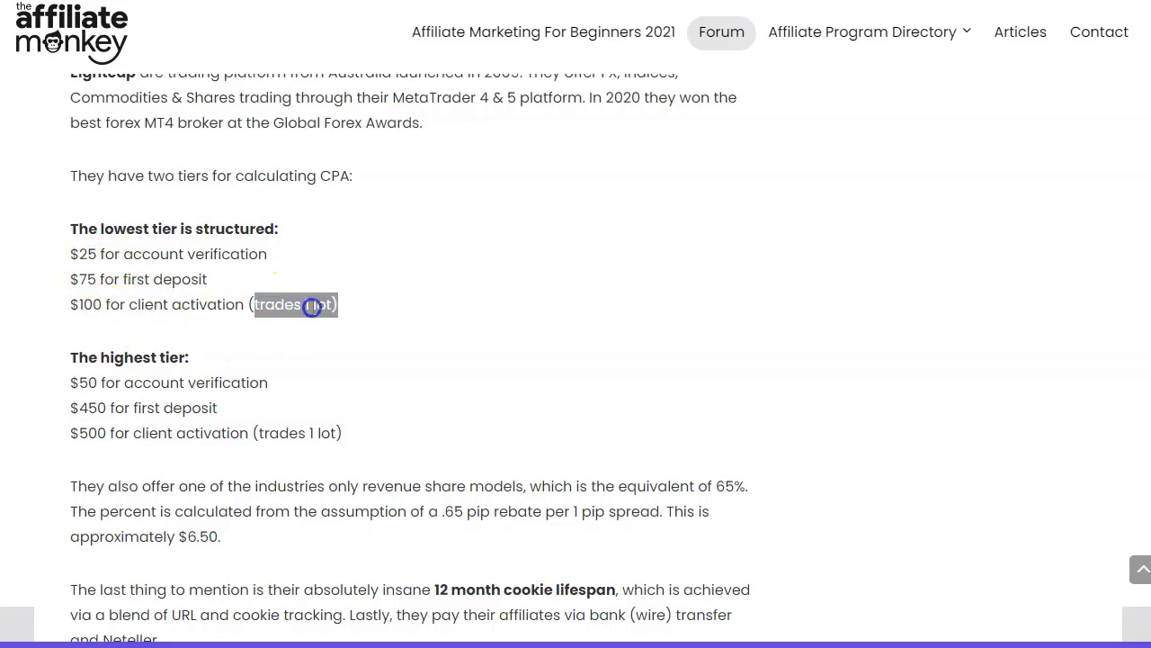
left_click(312, 307)
scroll(200, 301, "down", 1)
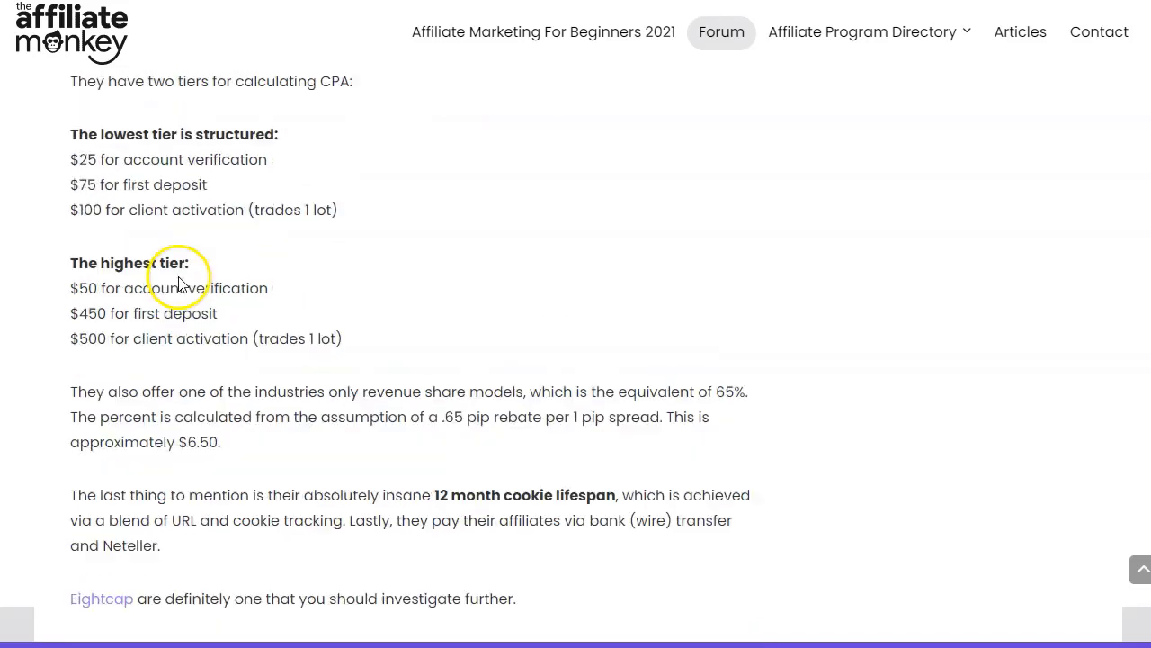